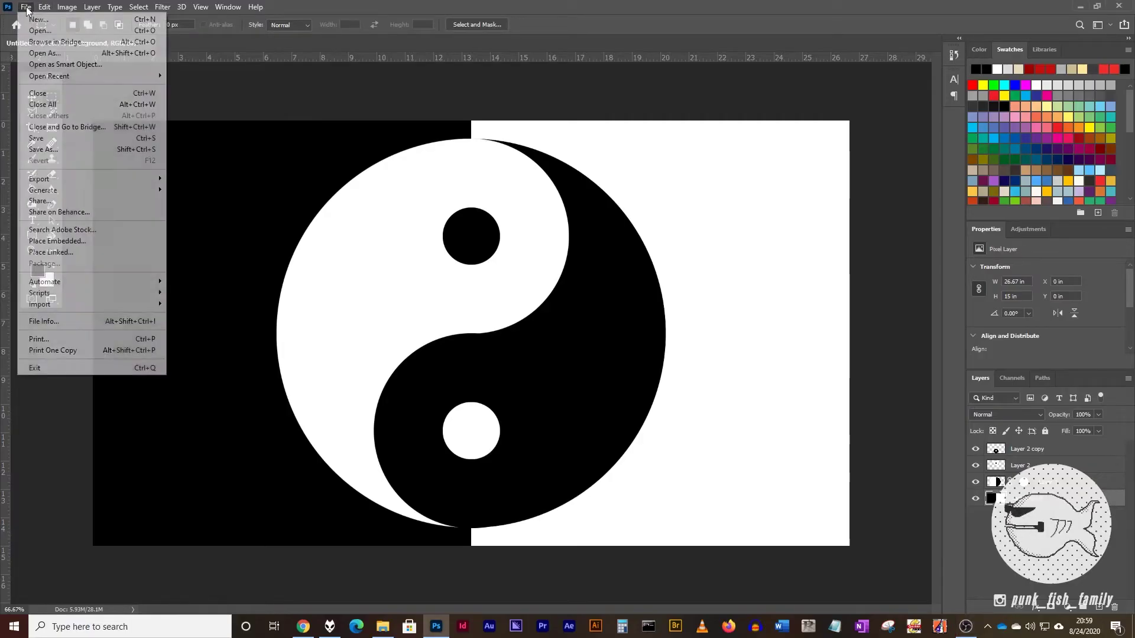
# Step: Create a white 1920×1080 px document at 72 ppi with Artboards unchecked
pyautogui.click(35, 20)
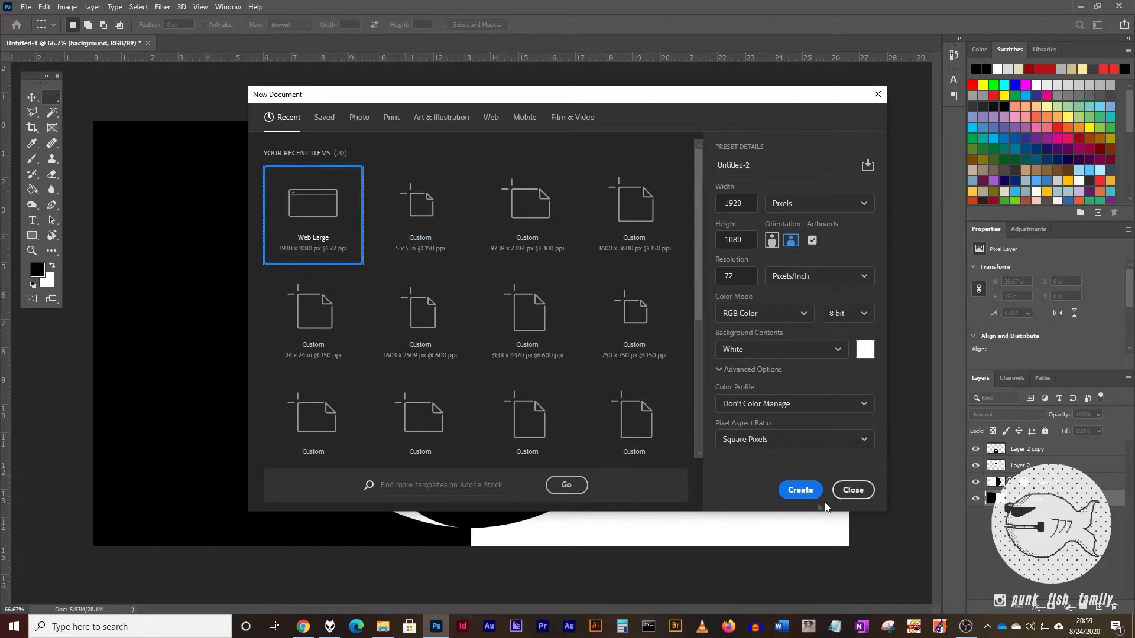
pyautogui.doubleClick(739, 275)
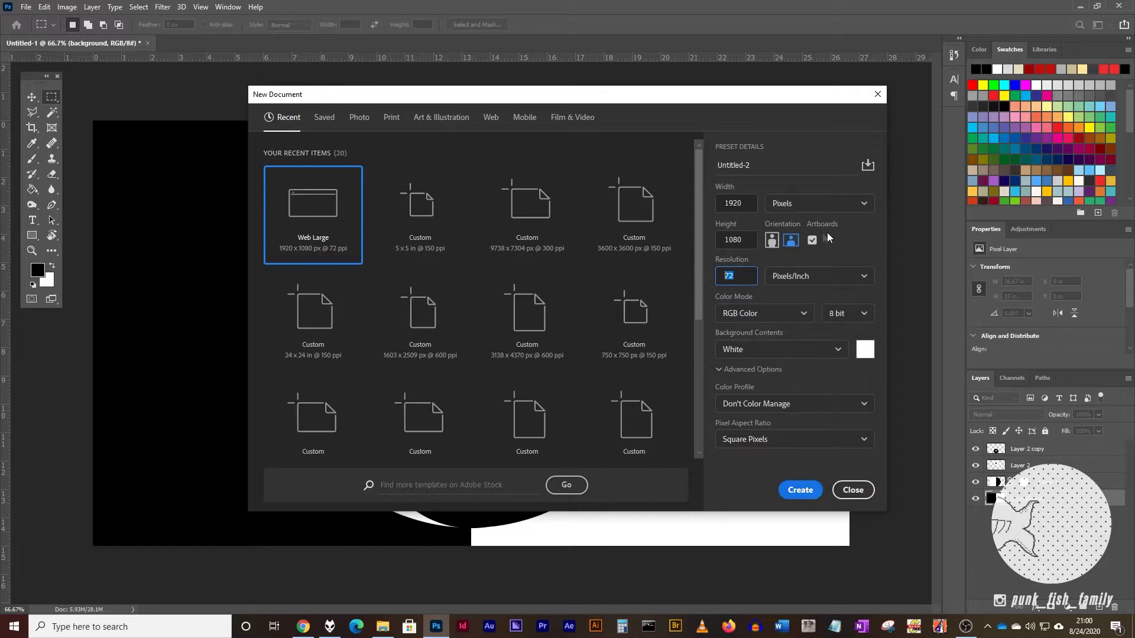
pyautogui.click(812, 241)
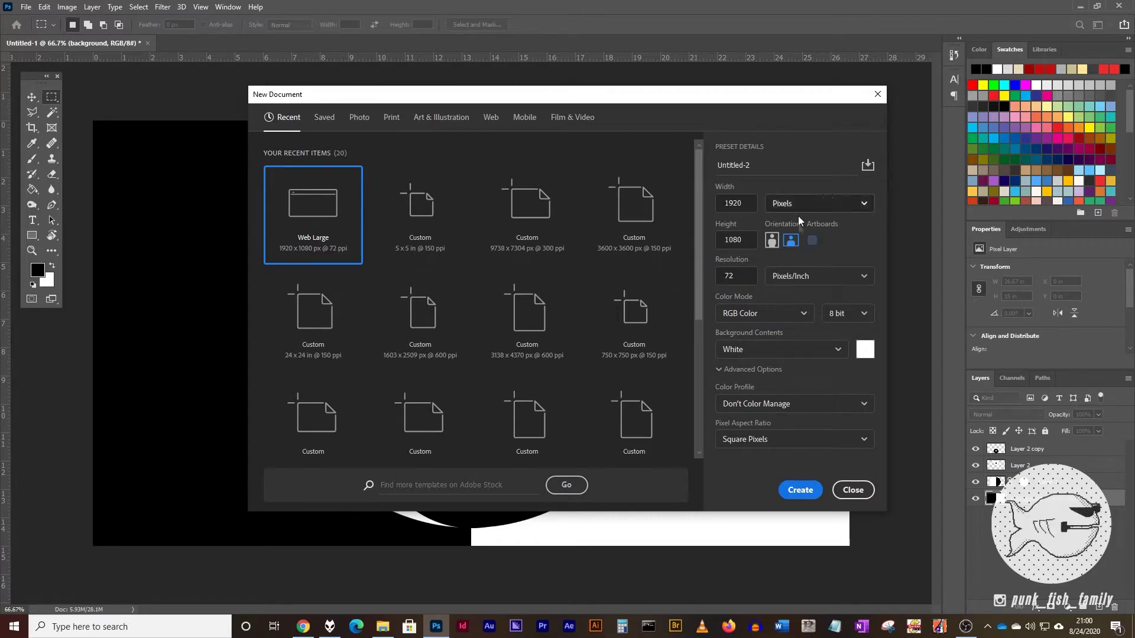
pyautogui.click(798, 490)
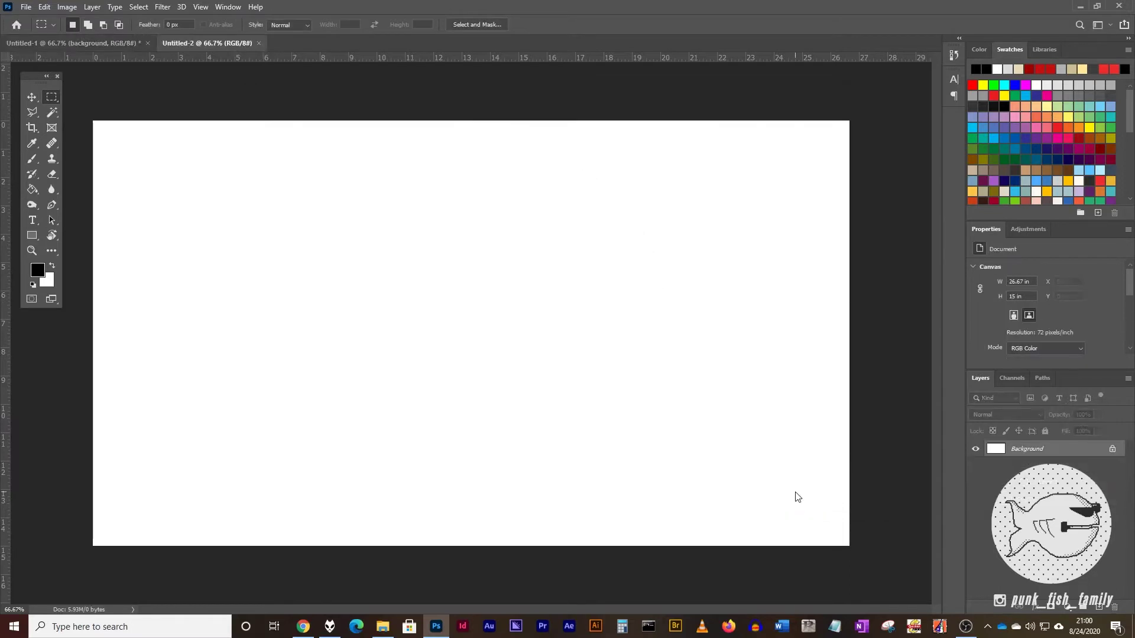
# Step: Turn on rulers and drag a horizontal and a vertical guide crossing at the canvas centre
pyautogui.click(200, 8)
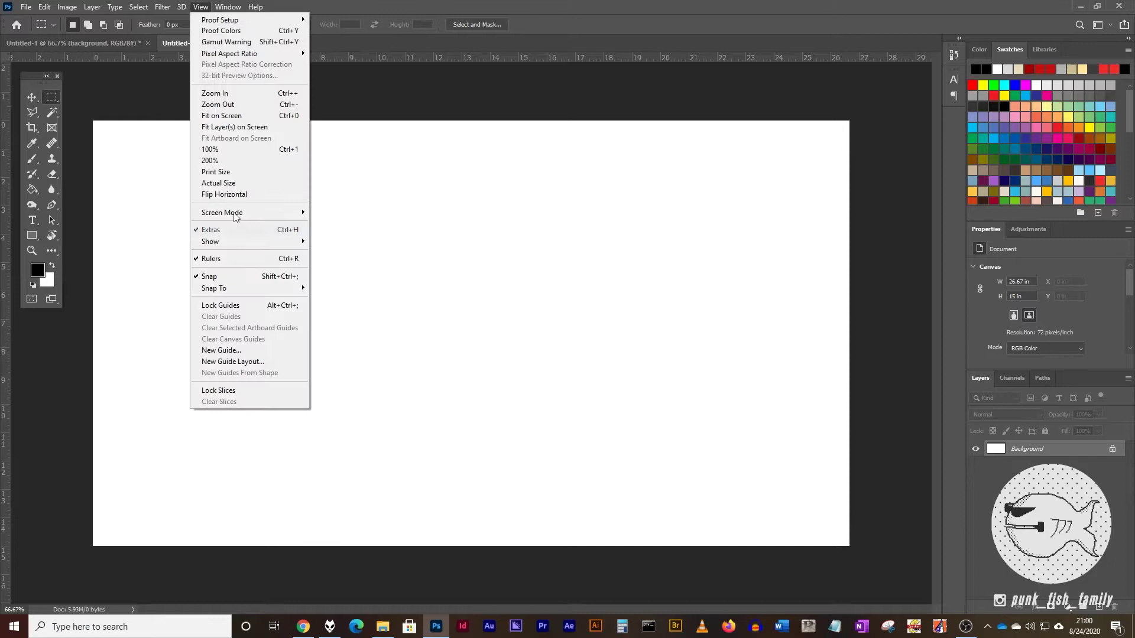
pyautogui.click(263, 259)
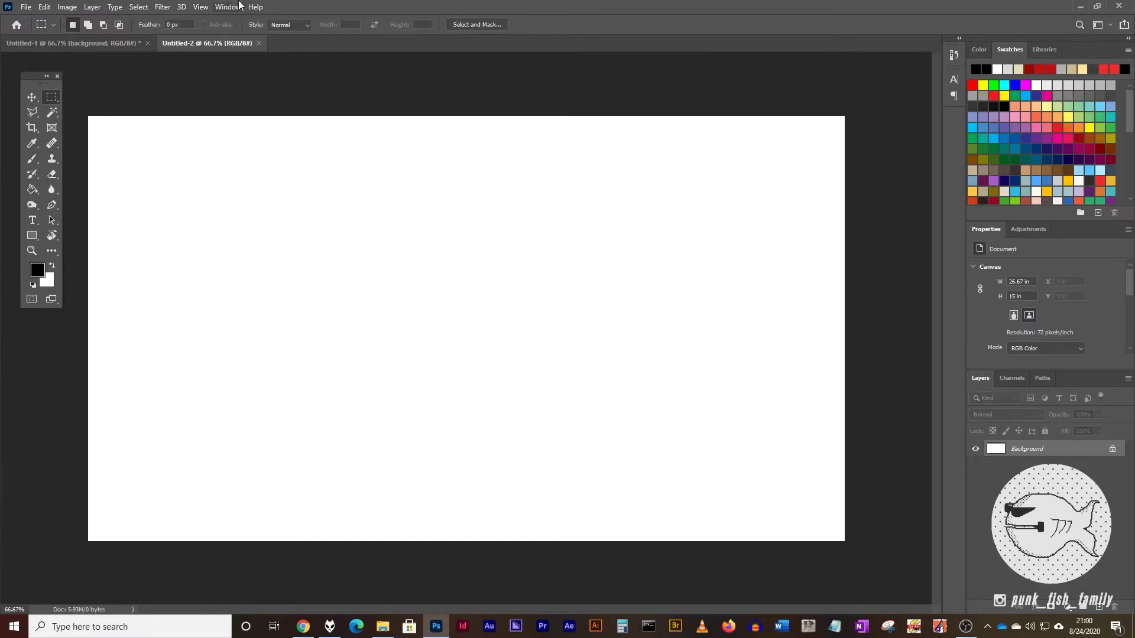
pyautogui.click(202, 8)
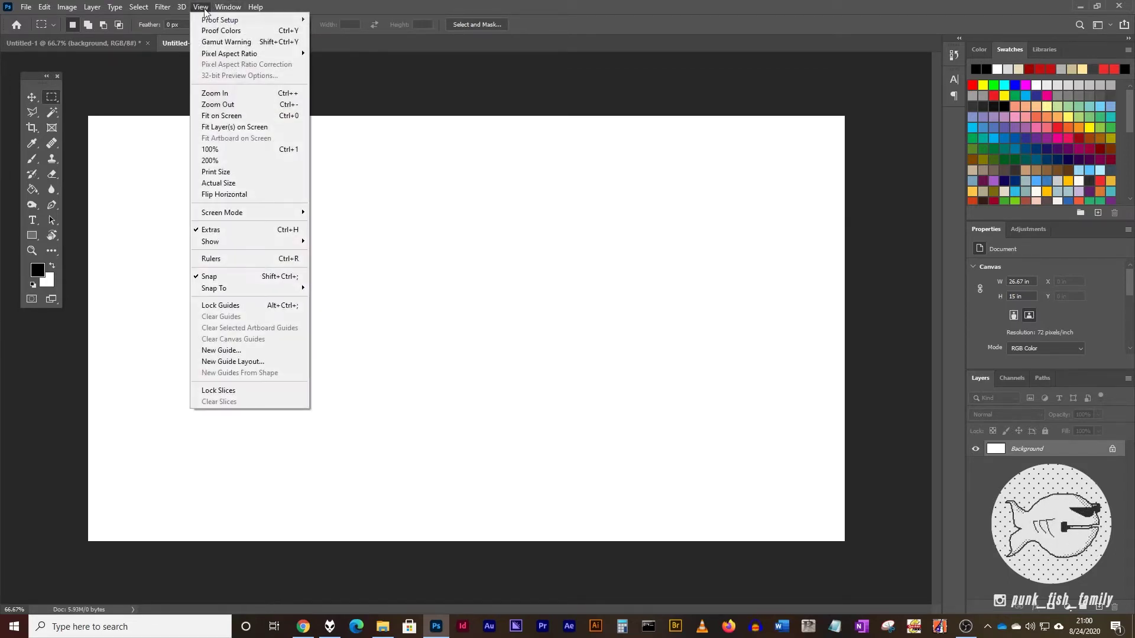
pyautogui.click(246, 260)
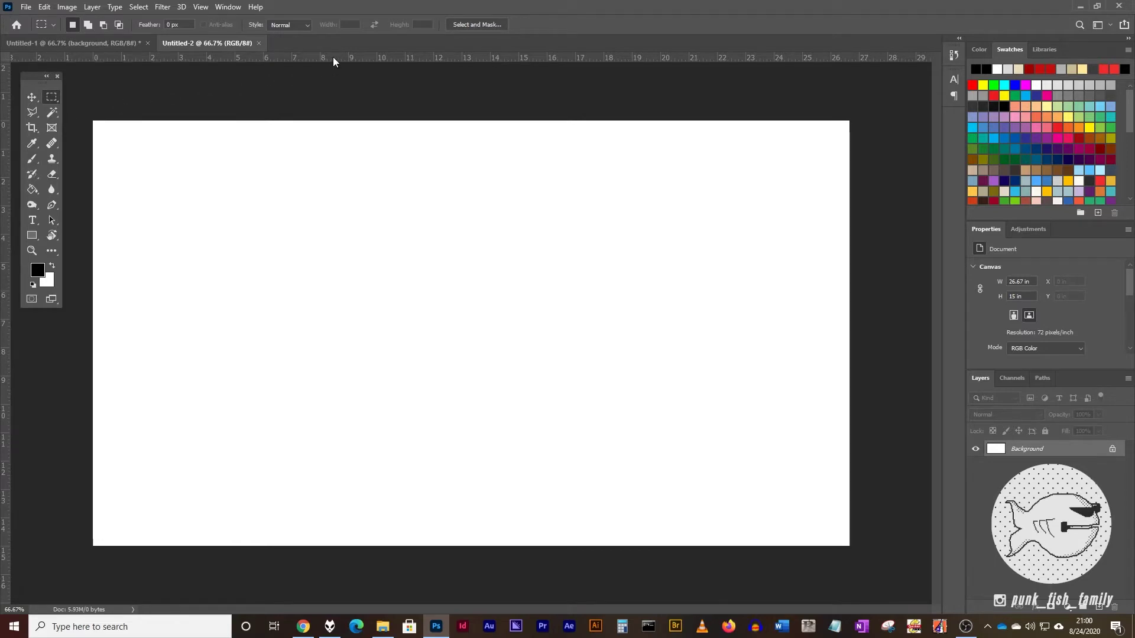
pyautogui.moveTo(332, 57); pyautogui.dragTo(331, 333)
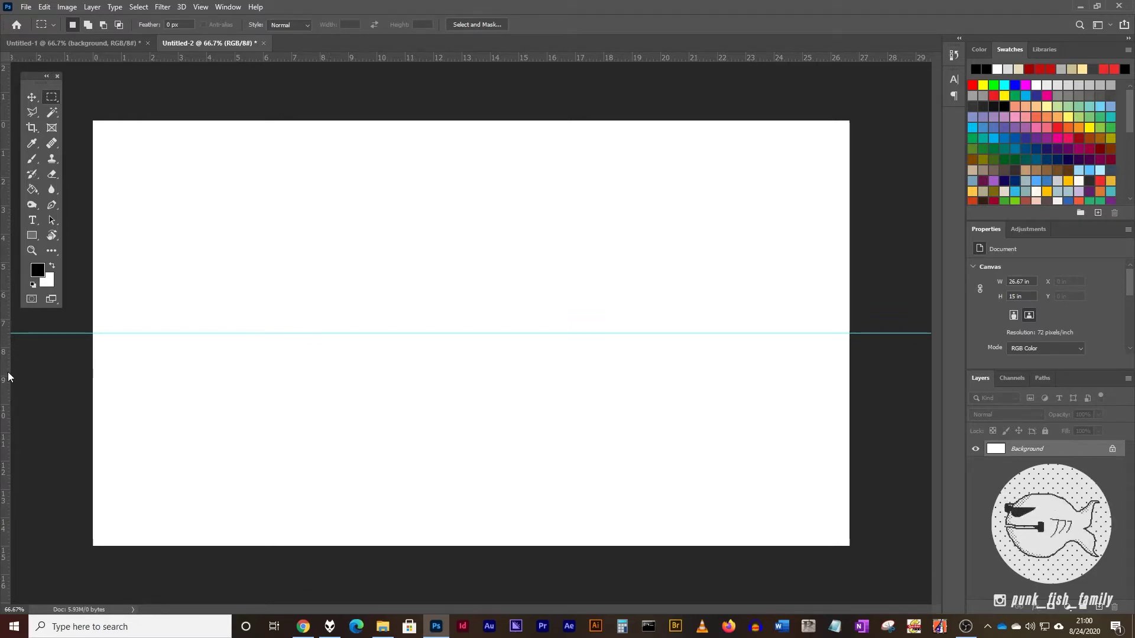
pyautogui.moveTo(6, 377); pyautogui.dragTo(474, 373)
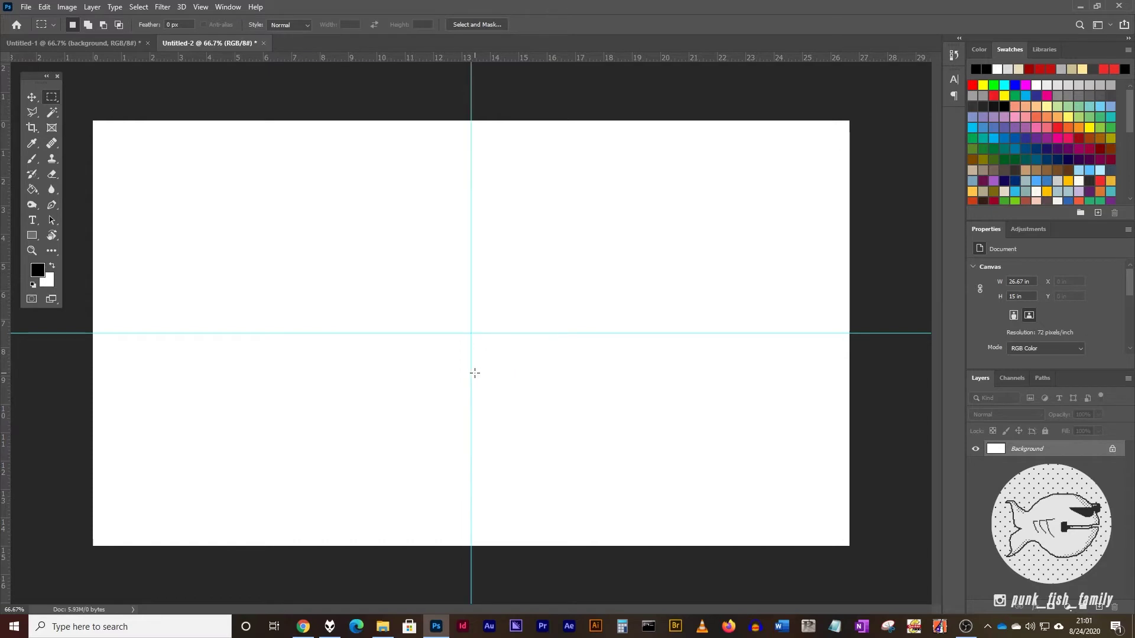
# Step: Draw a large circular elliptical-marquee selection centred on the guide crossing and float the Layers panel
pyautogui.click(51, 99)
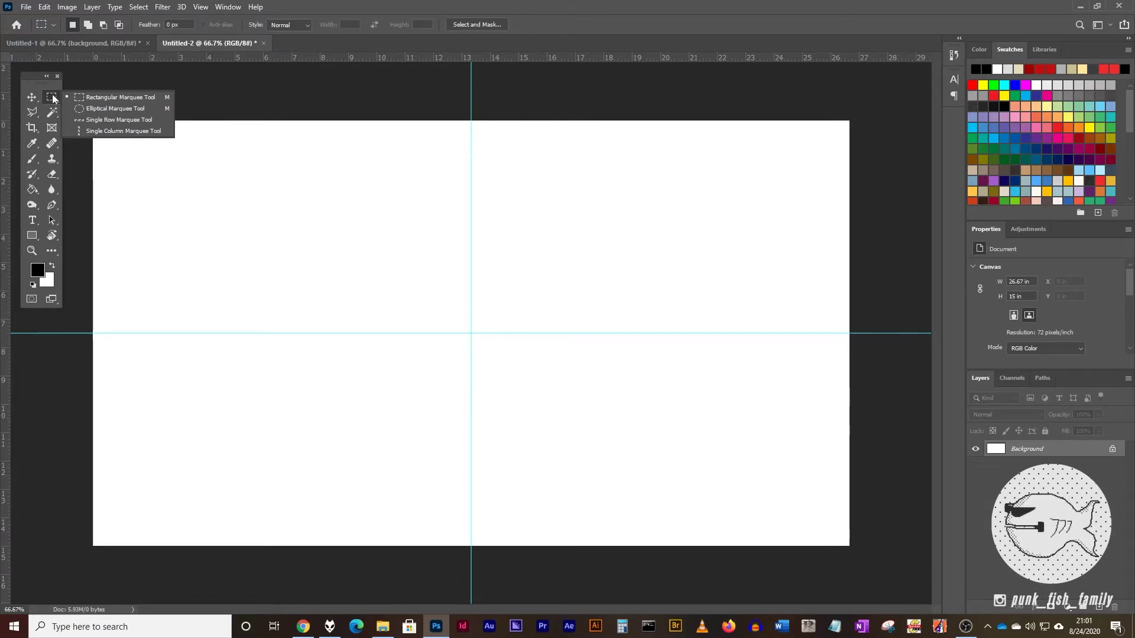
pyautogui.click(83, 110)
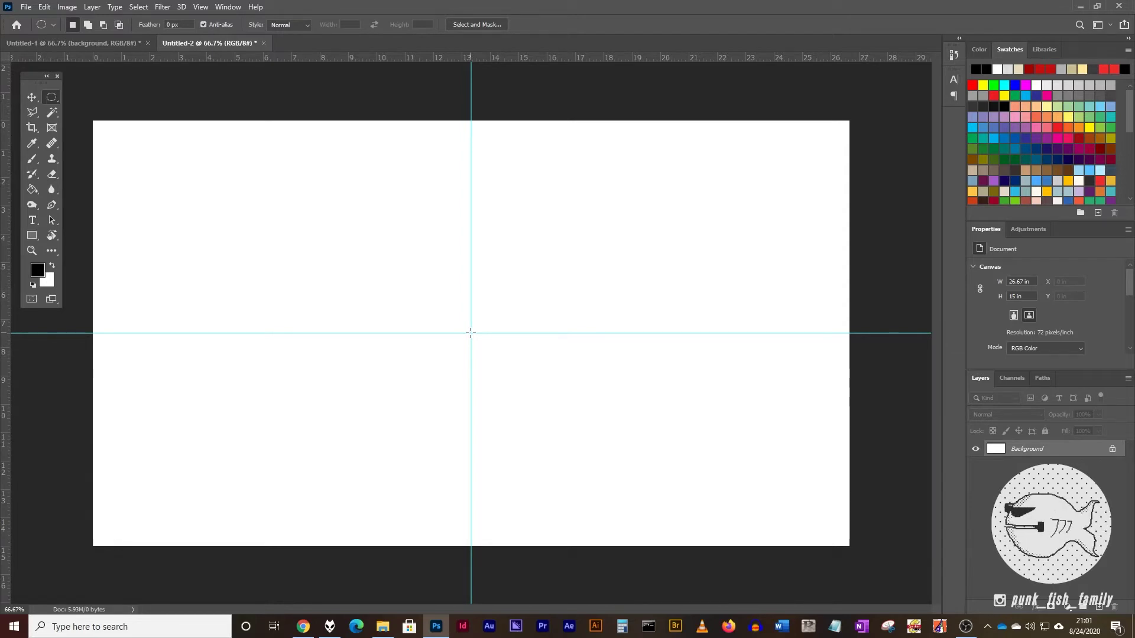
pyautogui.moveTo(470, 332)
pyautogui.mouseDown()
pyautogui.moveTo(603, 418)
pyautogui.moveTo(623, 514)
pyautogui.moveTo(553, 485)
pyautogui.moveTo(636, 513)
pyautogui.moveTo(551, 486)
pyautogui.moveTo(573, 500)
pyautogui.moveTo(547, 526)
pyautogui.moveTo(542, 468)
pyautogui.moveTo(705, 558)
pyautogui.moveTo(666, 514)
pyautogui.moveTo(676, 527)
pyautogui.mouseUp()
pyautogui.moveTo(979, 378); pyautogui.dragTo(742, 123)
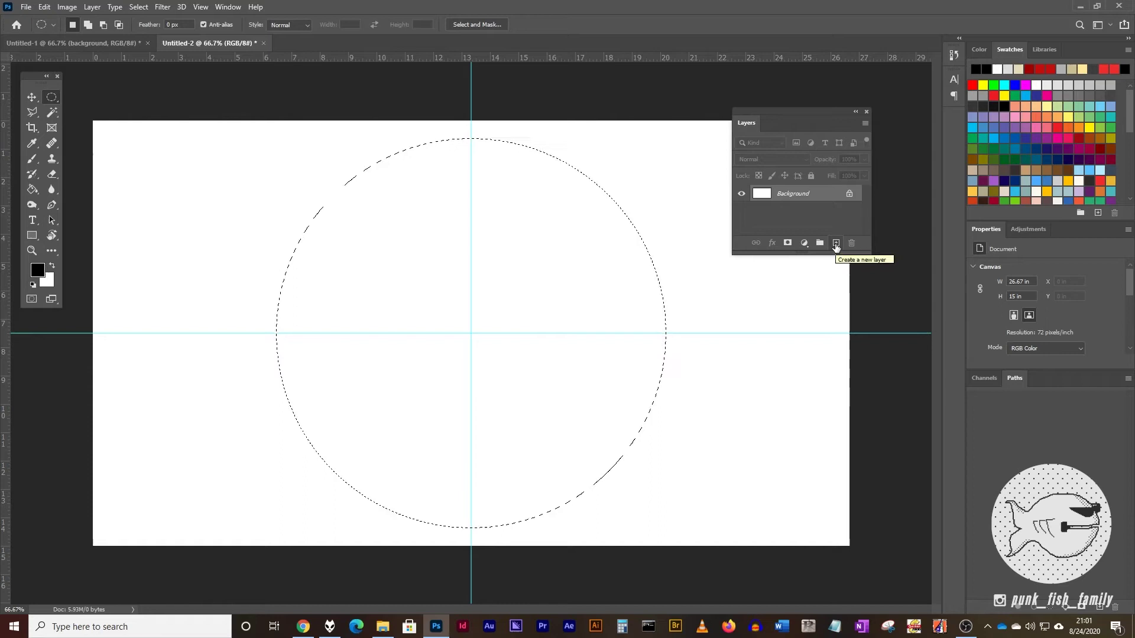
# Step: Add Layer 1 with the circle filled white and hide the Background layer
pyautogui.click(835, 243)
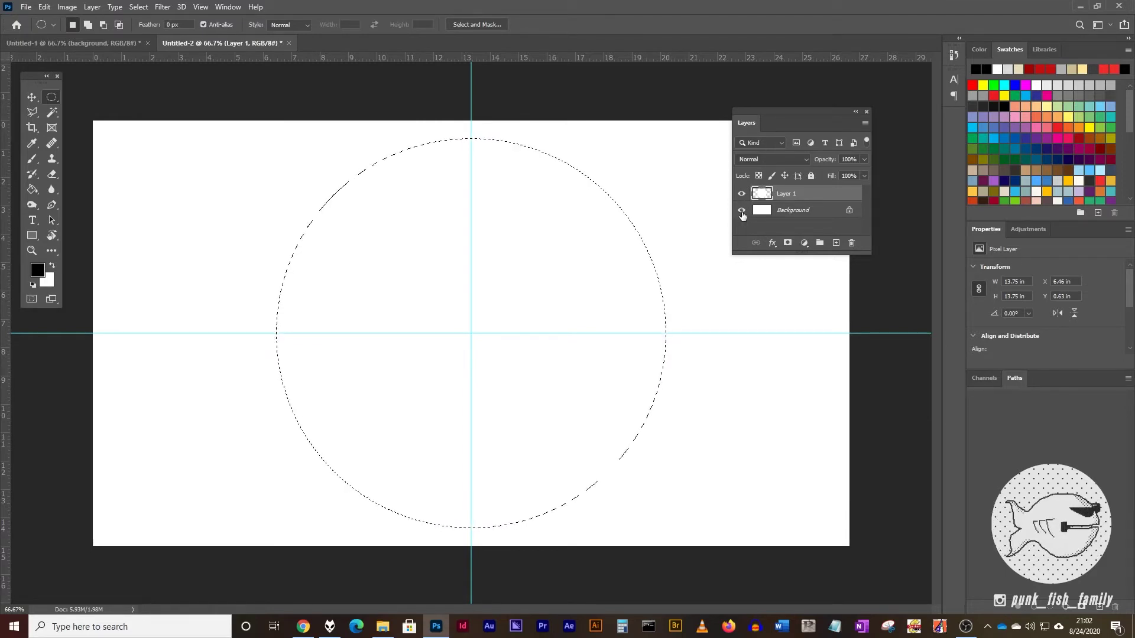
pyautogui.click(741, 212)
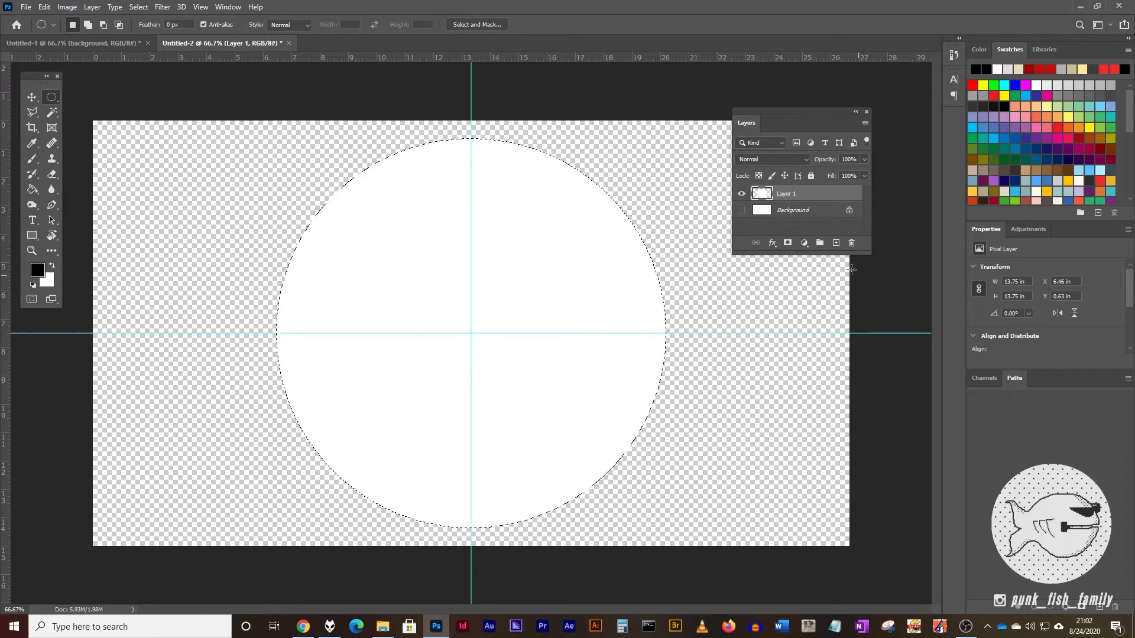
# Step: Add a circular layer mask to Layer 1, then reselect its pixel thumbnail
pyautogui.click(787, 243)
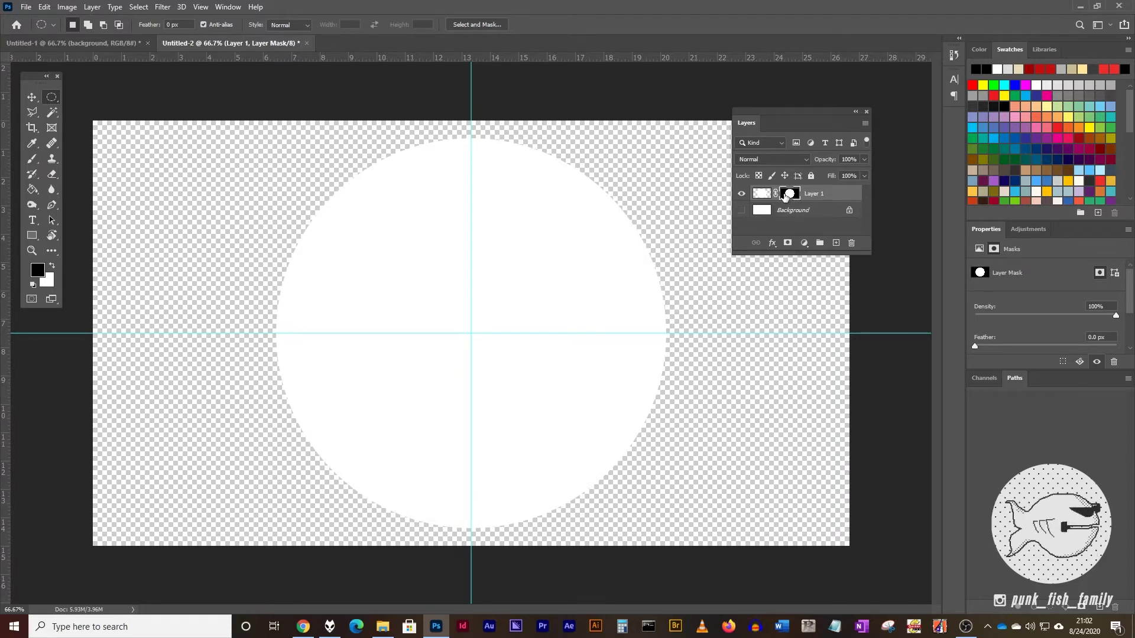
pyautogui.click(763, 195)
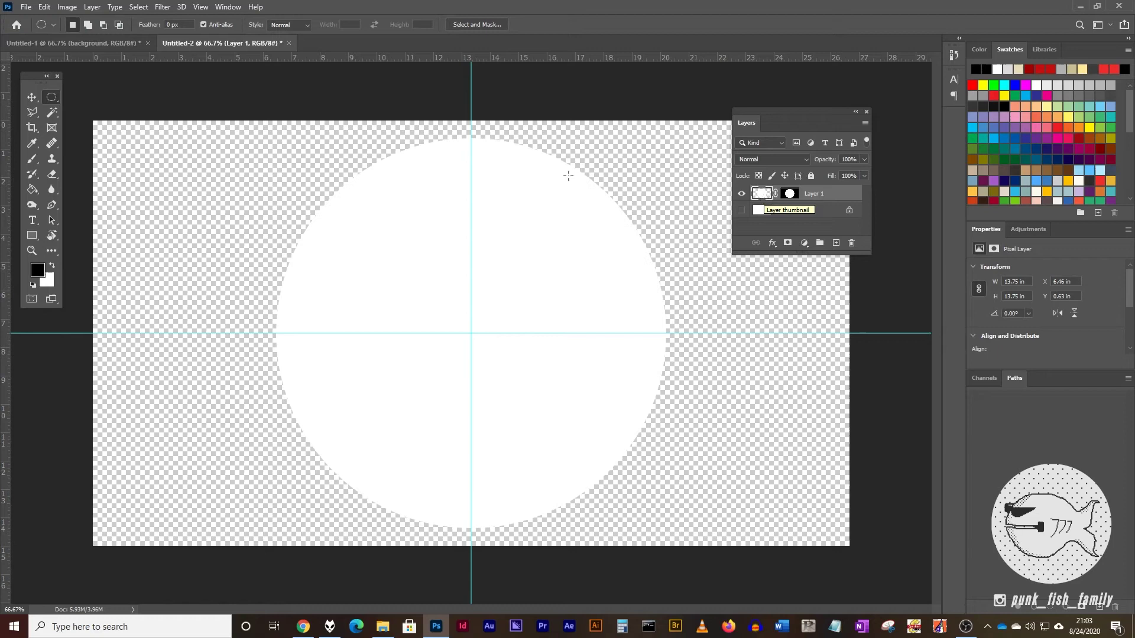
# Step: Fill the circle's left half, up to the vertical guide, with black and deselect
pyautogui.rightClick(52, 97)
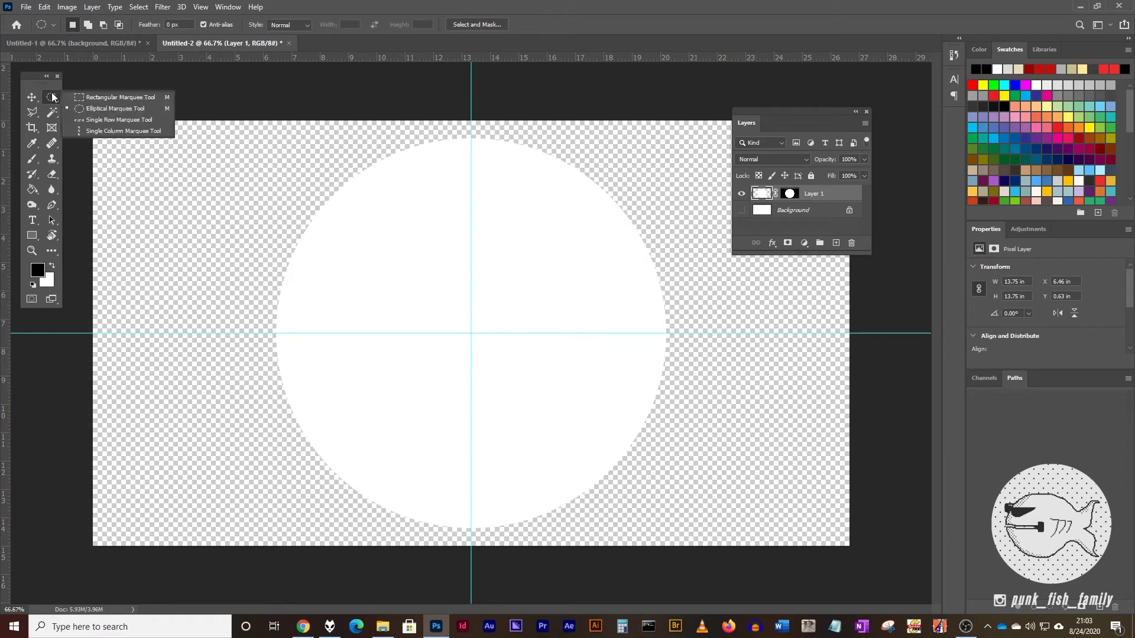
pyautogui.click(88, 98)
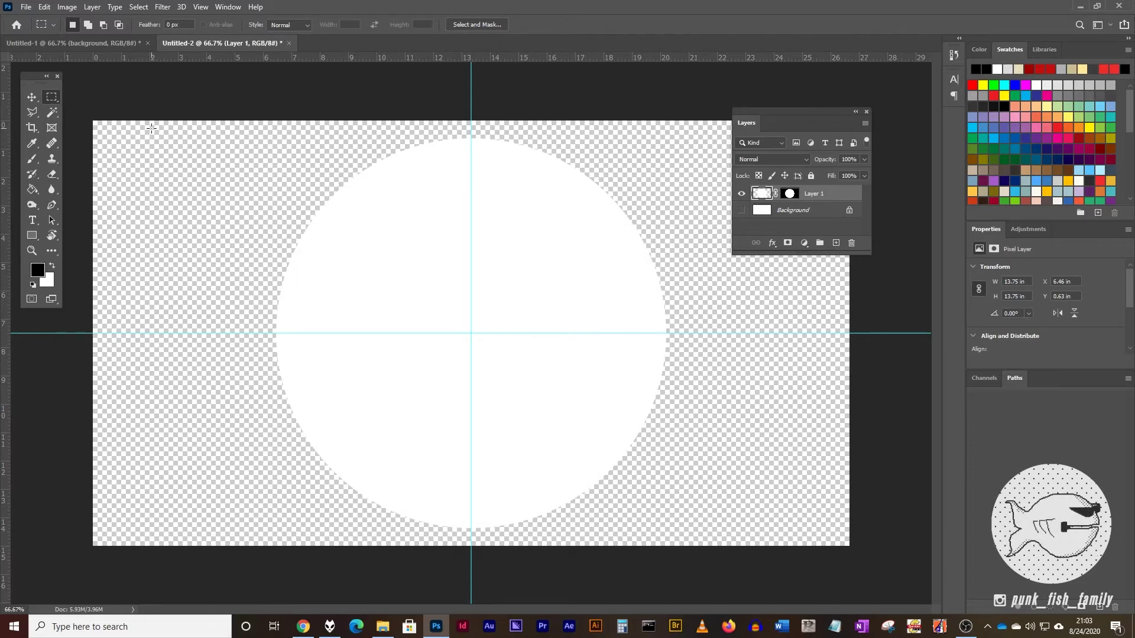
pyautogui.moveTo(151, 128); pyautogui.dragTo(472, 544)
pyautogui.hotkey('alt', 'BackSpace')
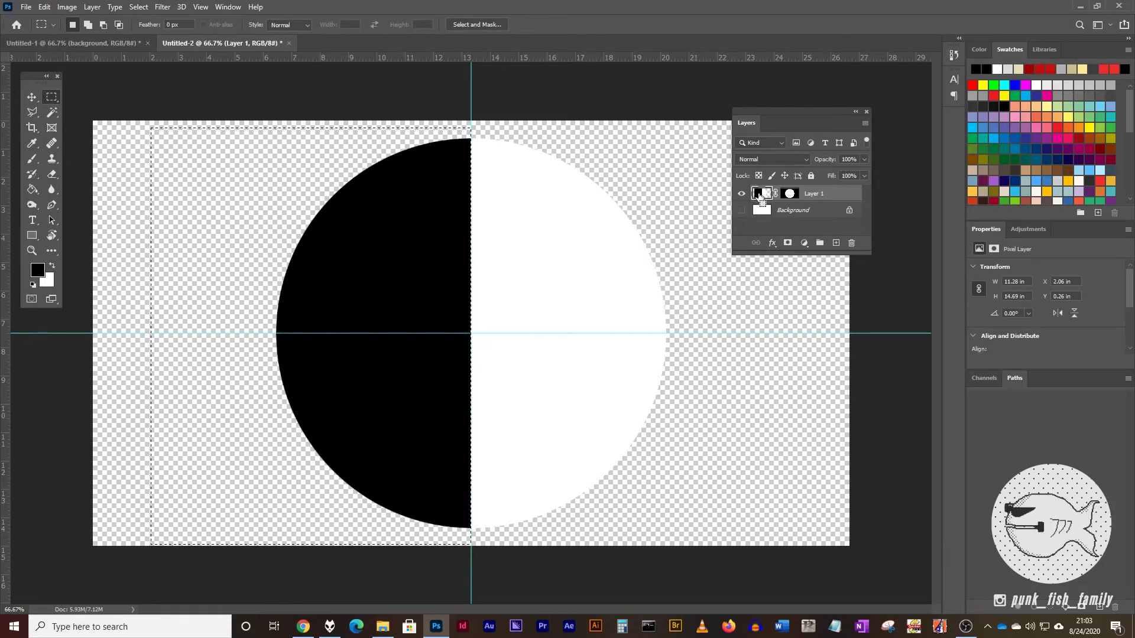
pyautogui.hotkey('ctrl', 'd')
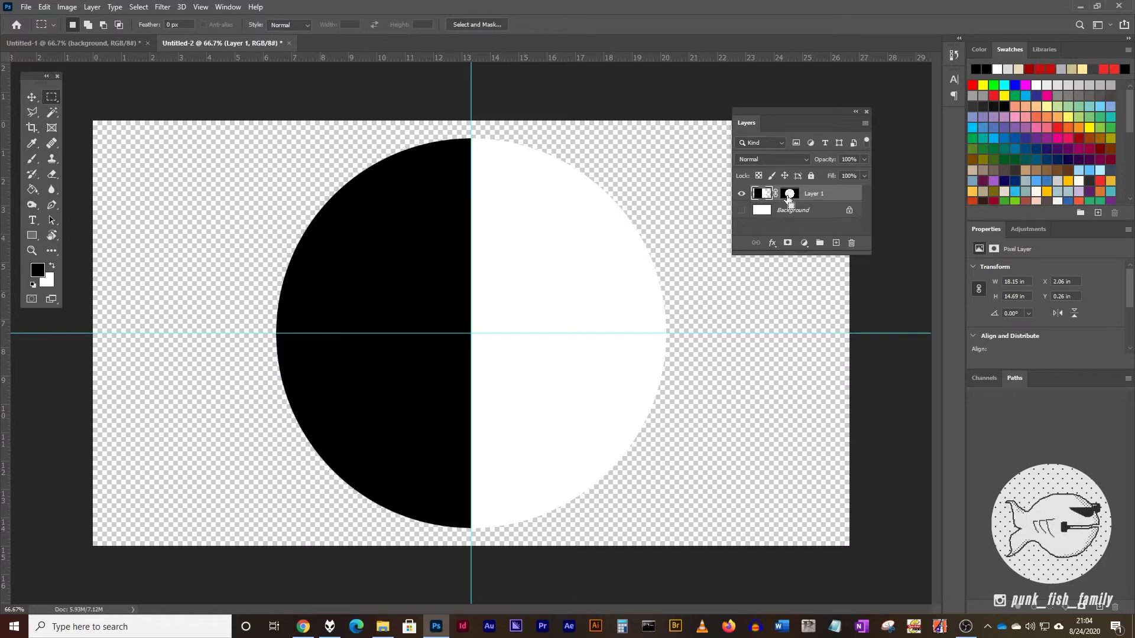
# Step: Load the circle as a selection and scale it to 50% with Transform Selection
pyautogui.moveTo(789, 199); pyautogui.dragTo(791, 197)
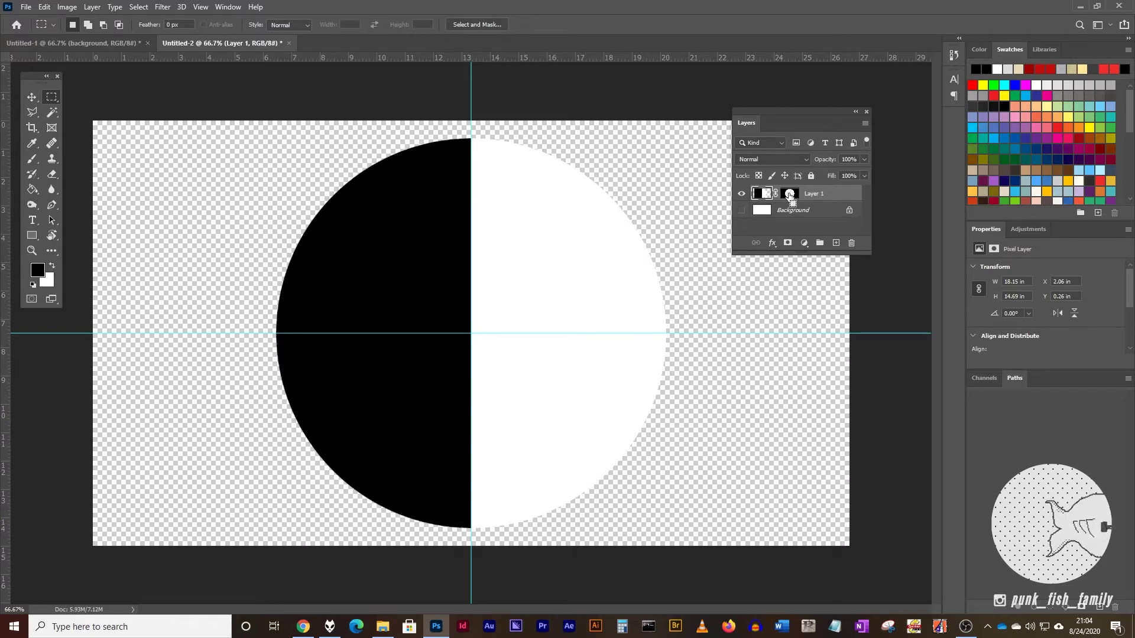
pyautogui.keyDown('ctrl'); pyautogui.click(789, 196); pyautogui.keyUp('ctrl')
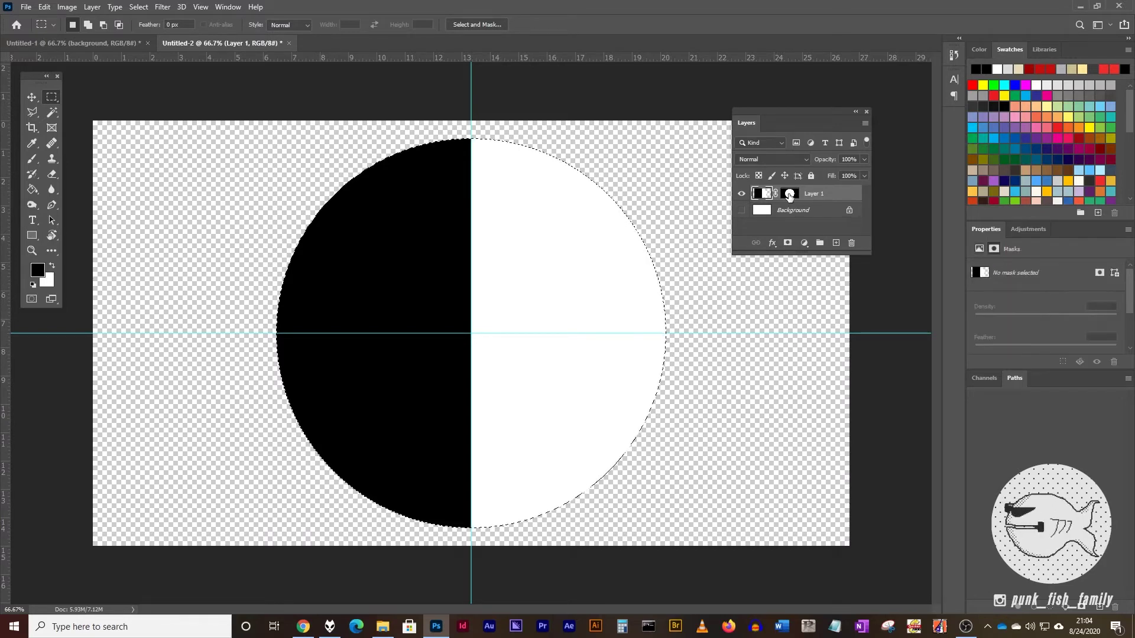
pyautogui.click(140, 7)
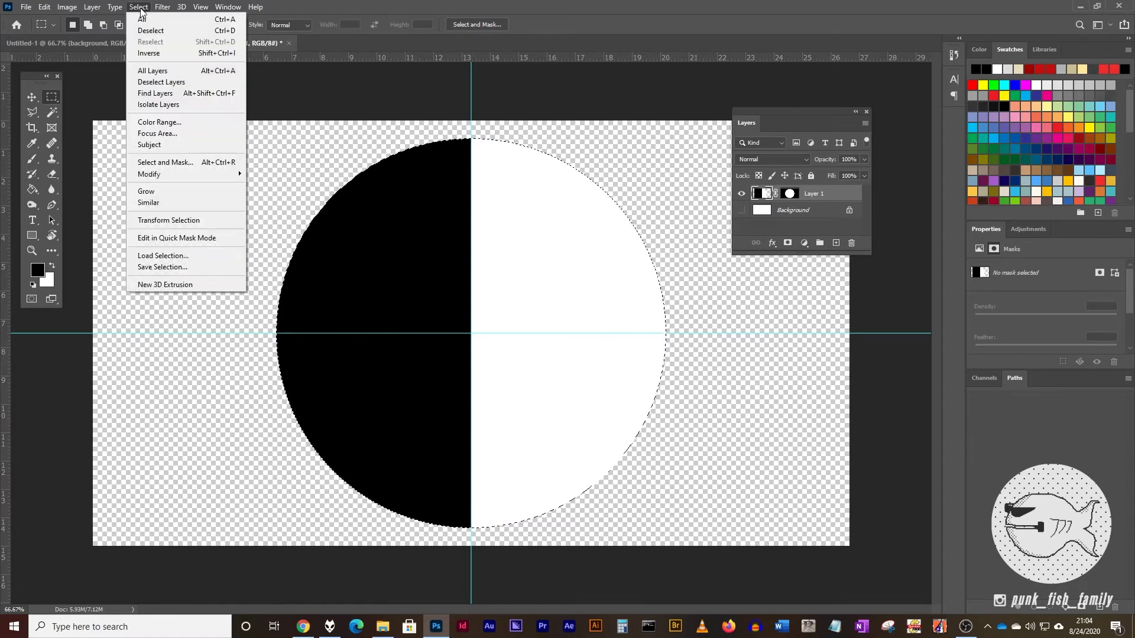
pyautogui.click(182, 221)
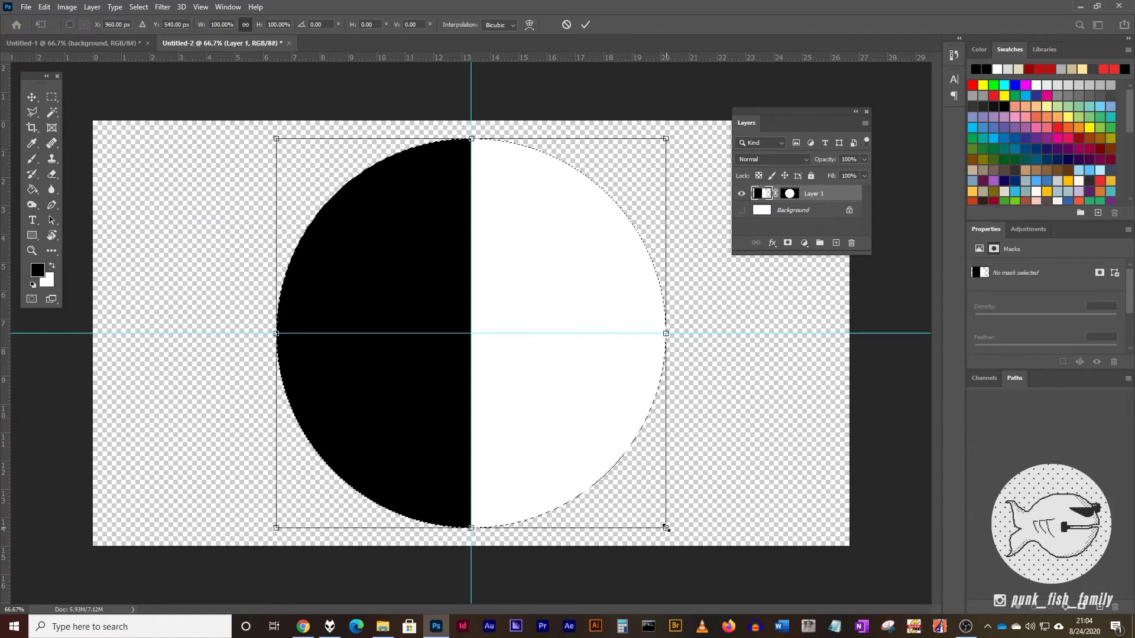
pyautogui.moveTo(664, 525); pyautogui.dragTo(471, 334)
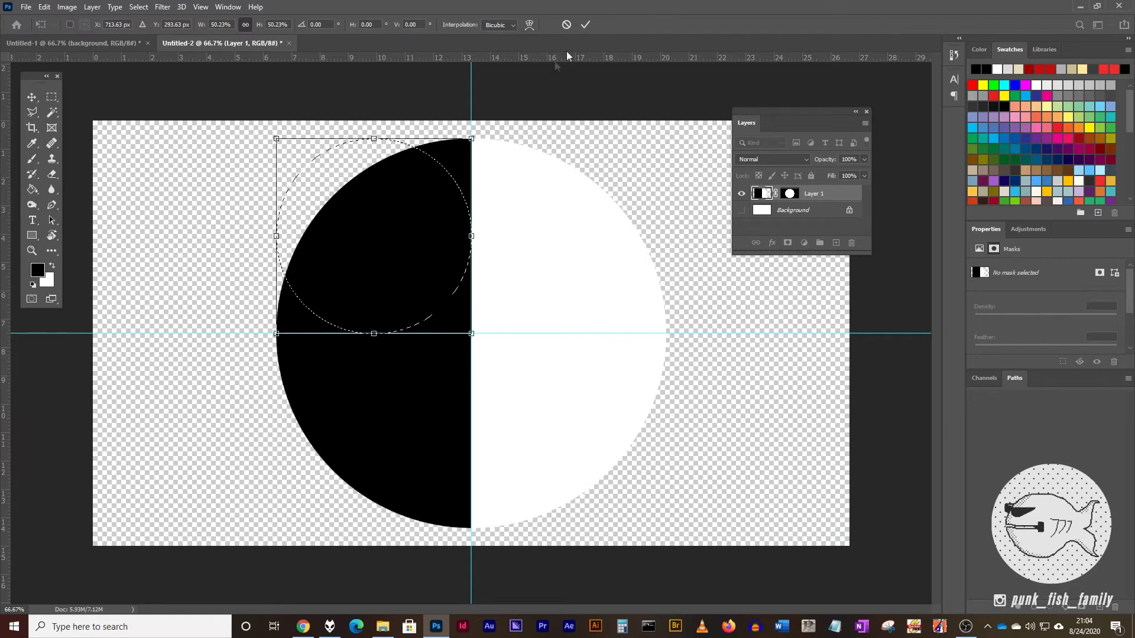
pyautogui.click(585, 26)
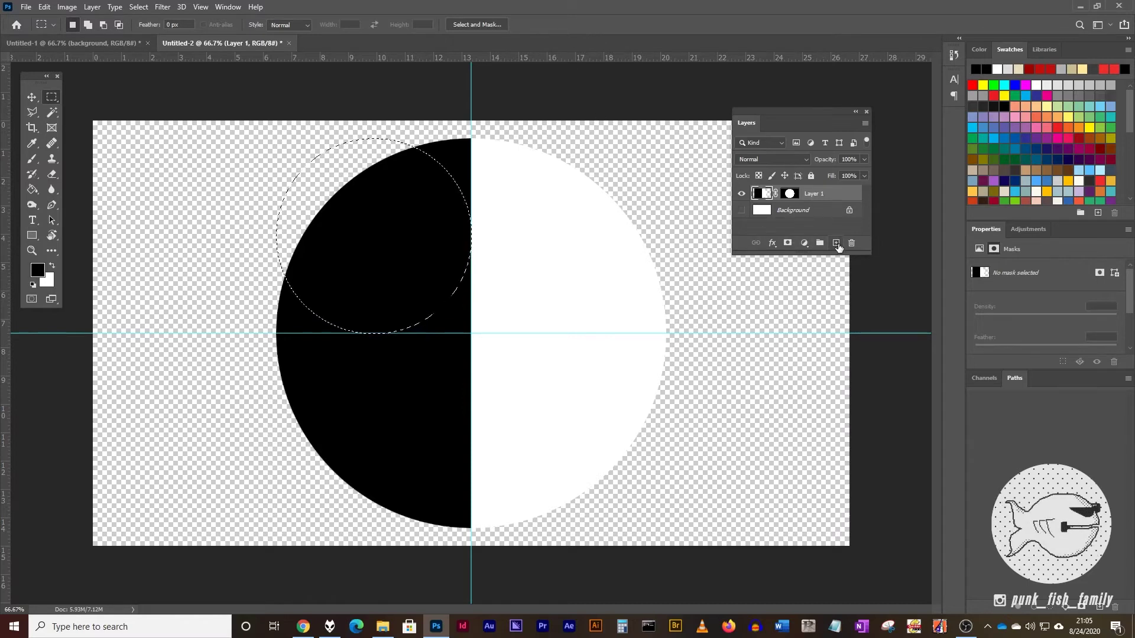
# Step: Fill the half-size selection white on new Layer 2 and move it onto the vertical guide
pyautogui.click(835, 243)
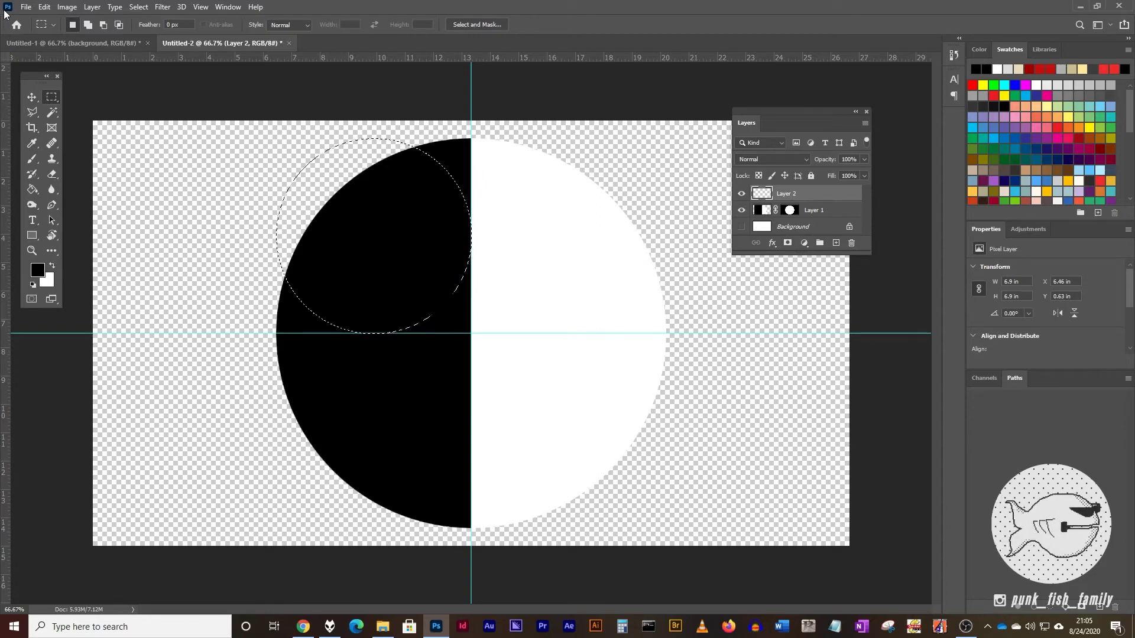
pyautogui.hotkey('ctrl', 'BackSpace')
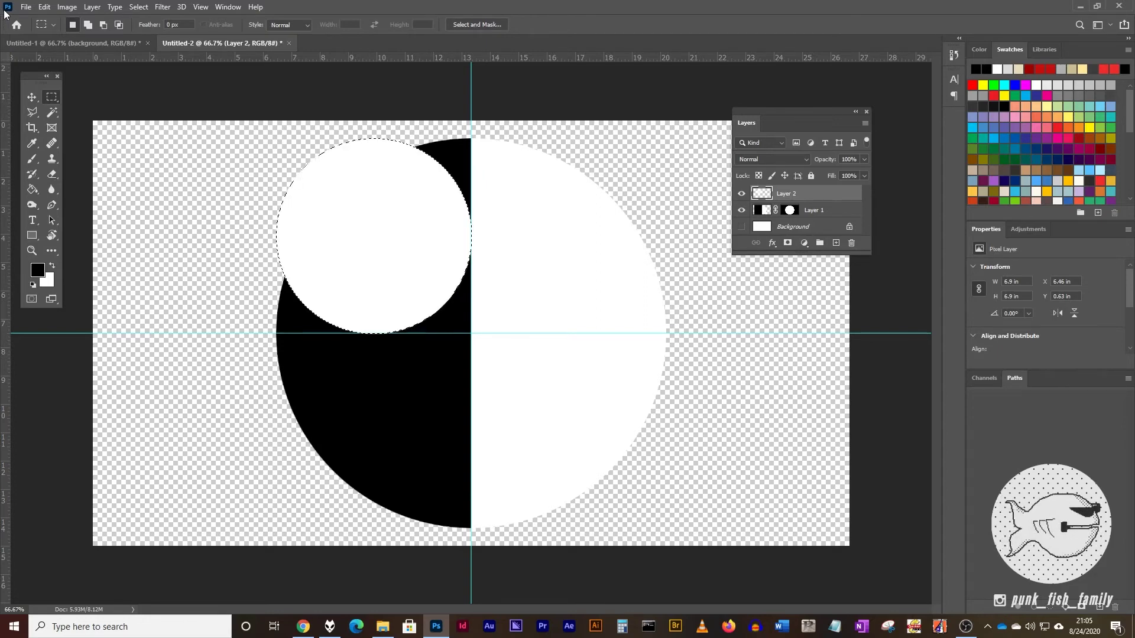
pyautogui.click(32, 101)
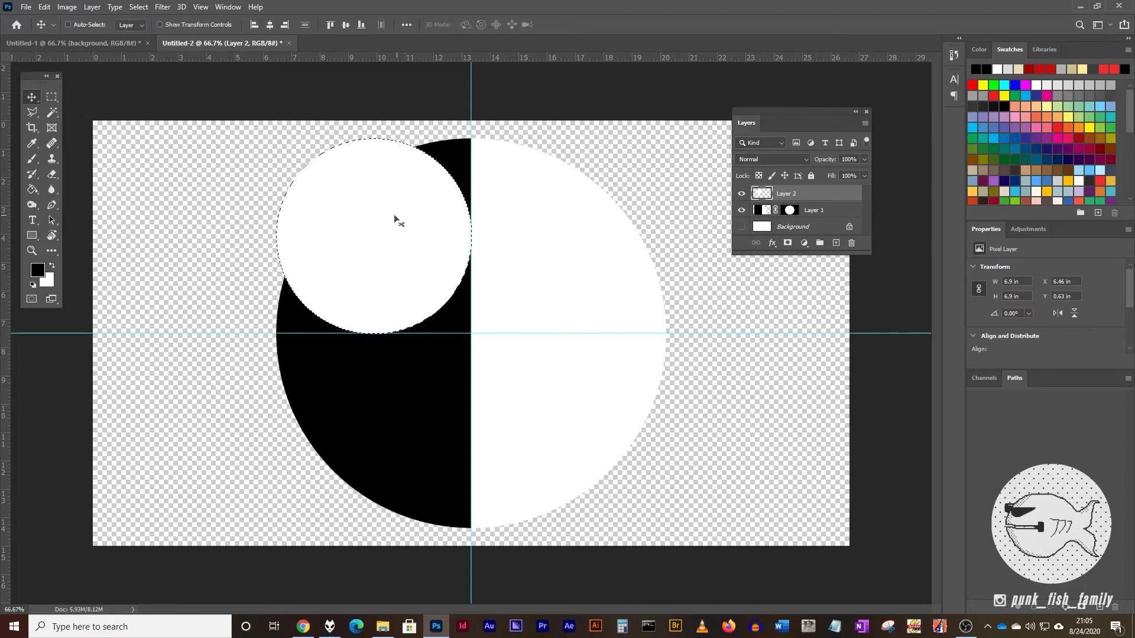
pyautogui.moveTo(367, 217); pyautogui.dragTo(462, 228)
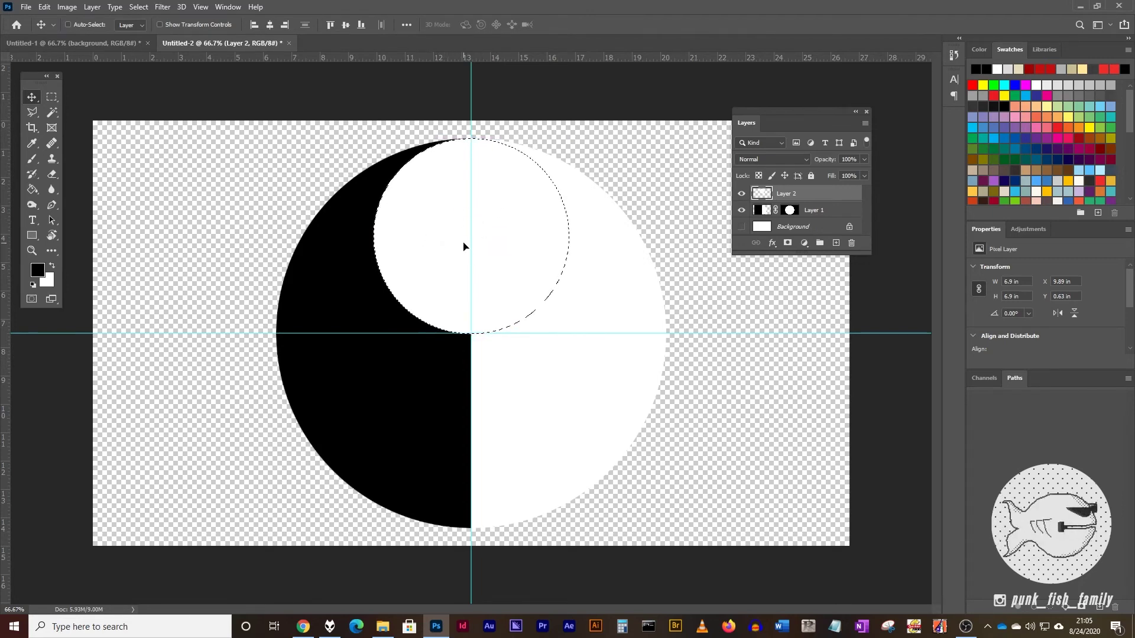
# Step: Scale the selection down to about 1.94 in and fill it black as the upper dot
pyautogui.click(139, 7)
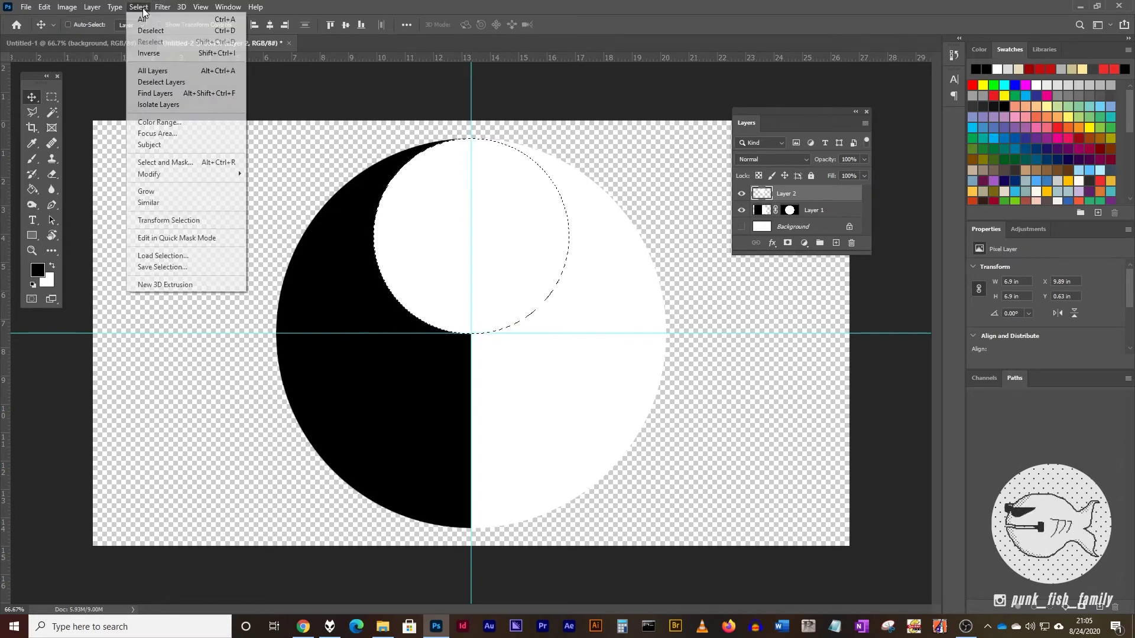
pyautogui.click(181, 222)
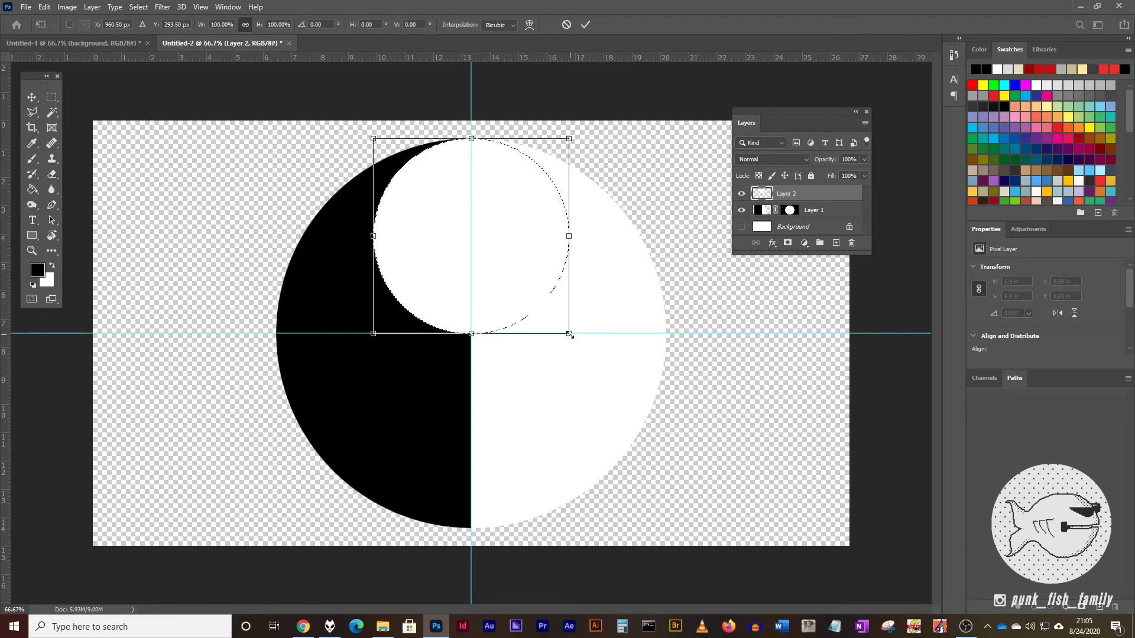
pyautogui.moveTo(569, 334); pyautogui.dragTo(498, 256)
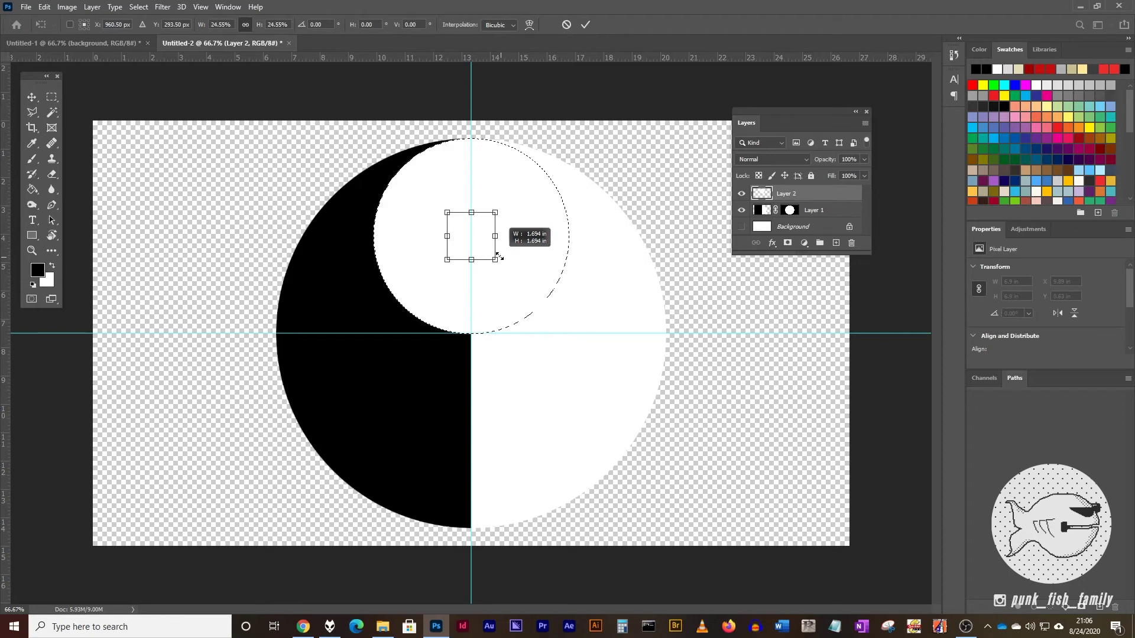
pyautogui.moveTo(499, 257); pyautogui.dragTo(501, 259)
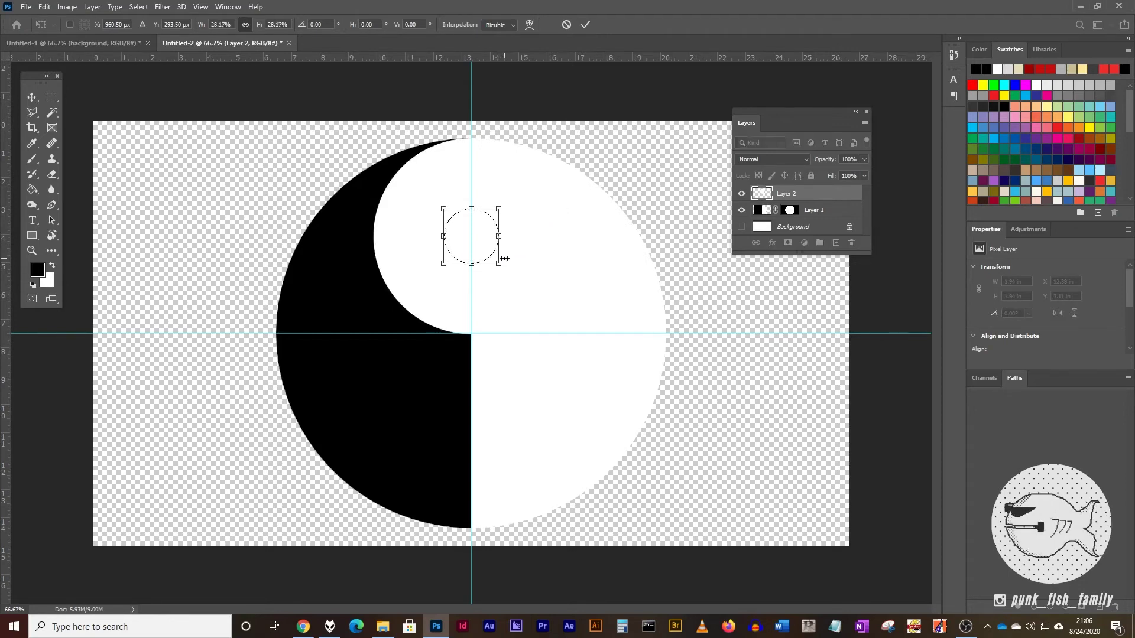
pyautogui.click(585, 27)
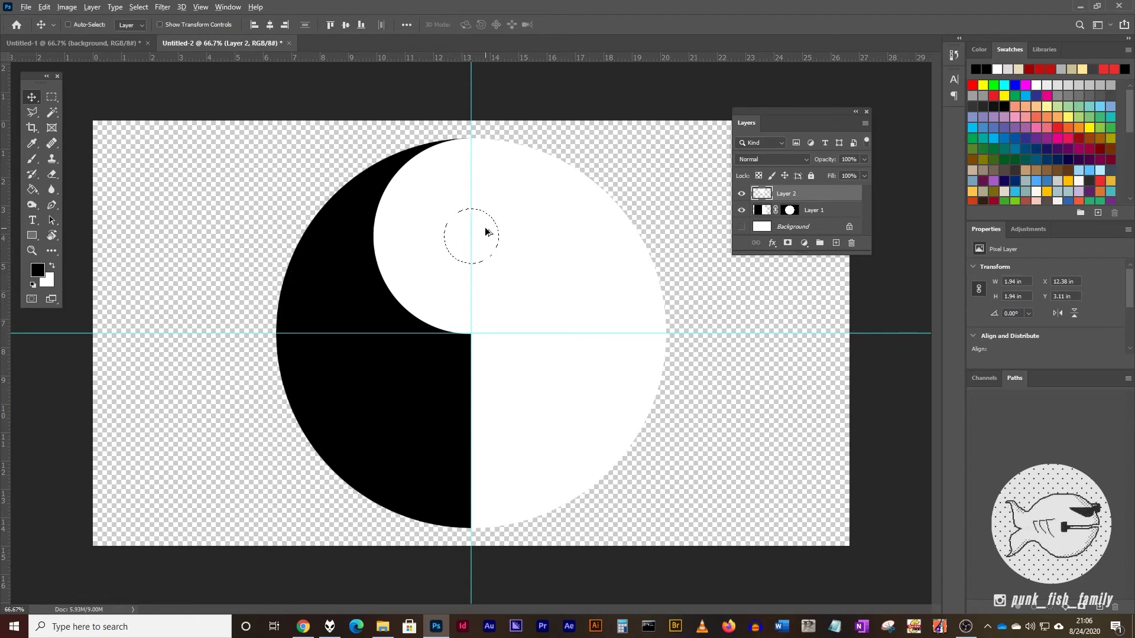
pyautogui.hotkey('alt', 'BackSpace')
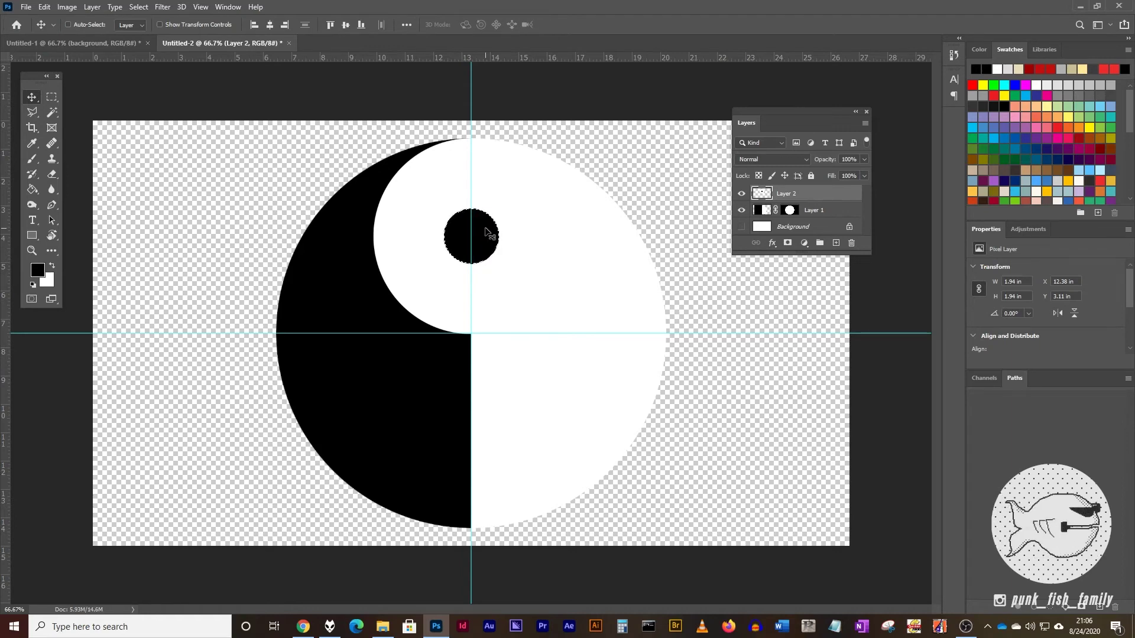
# Step: Deselect, duplicate Layer 2, and move the copy down into the big circle's lower half
pyautogui.click(138, 7)
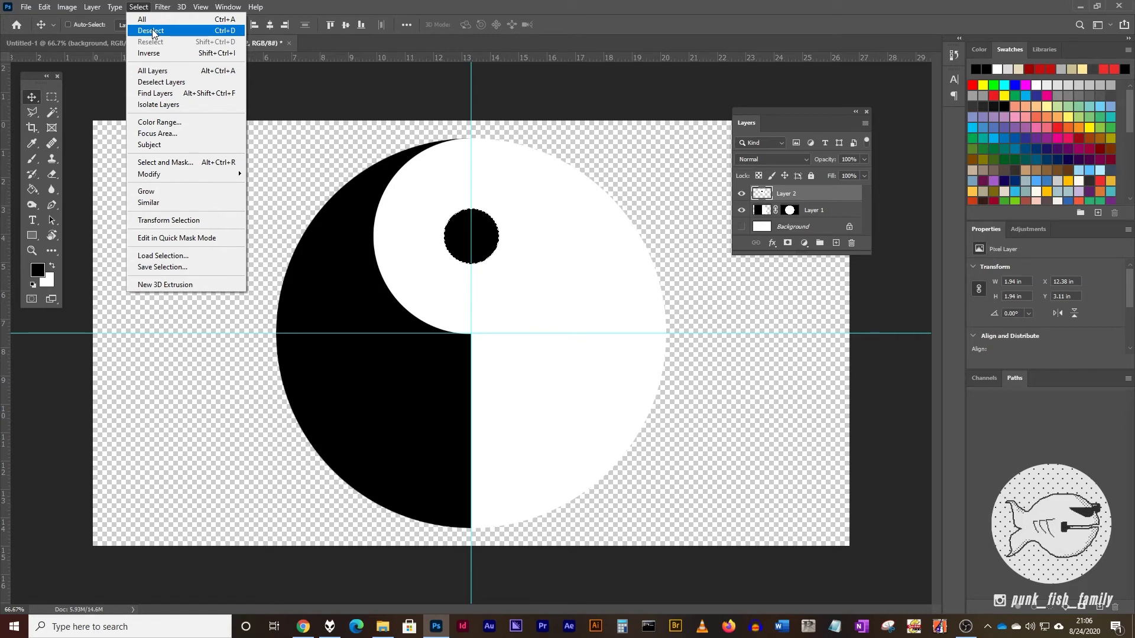
pyautogui.click(153, 31)
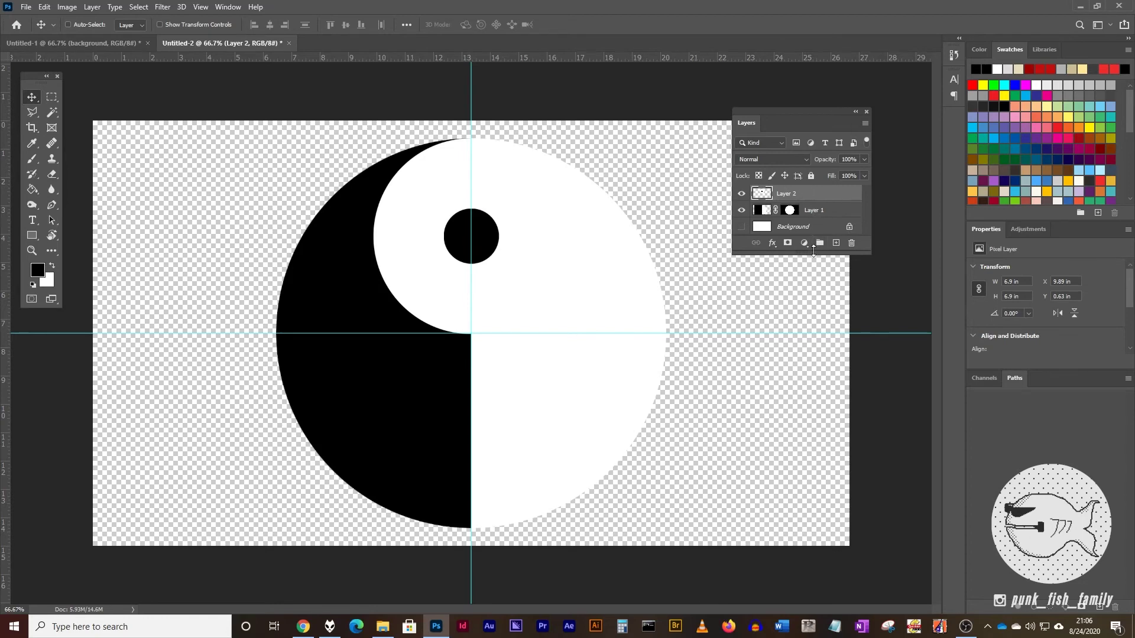
pyautogui.moveTo(814, 255); pyautogui.dragTo(814, 304)
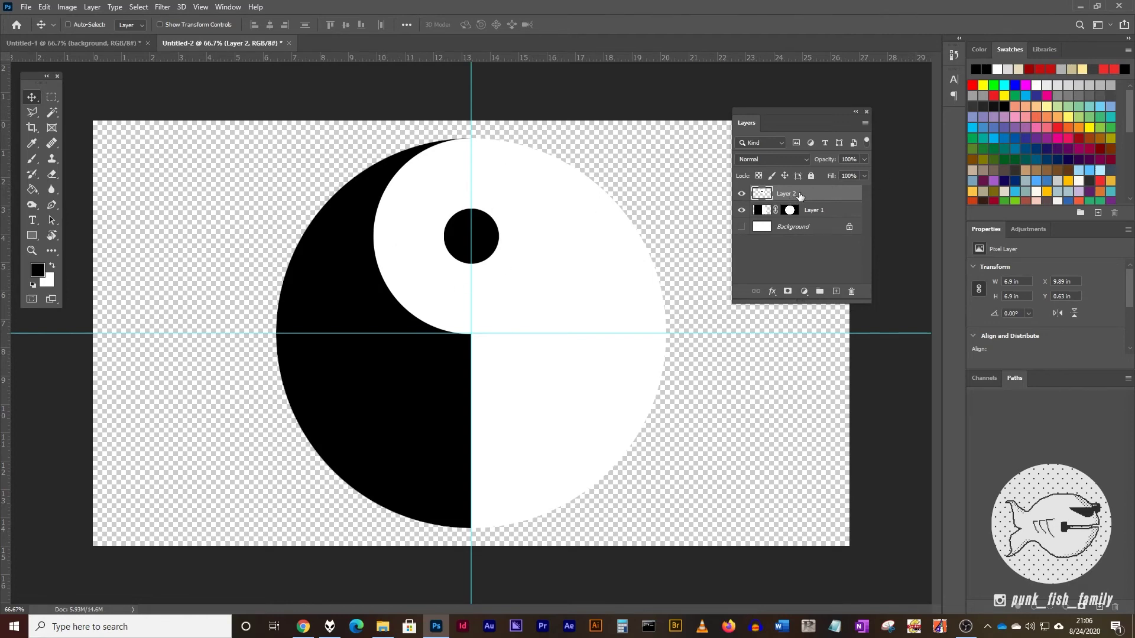
pyautogui.moveTo(800, 195); pyautogui.dragTo(835, 291)
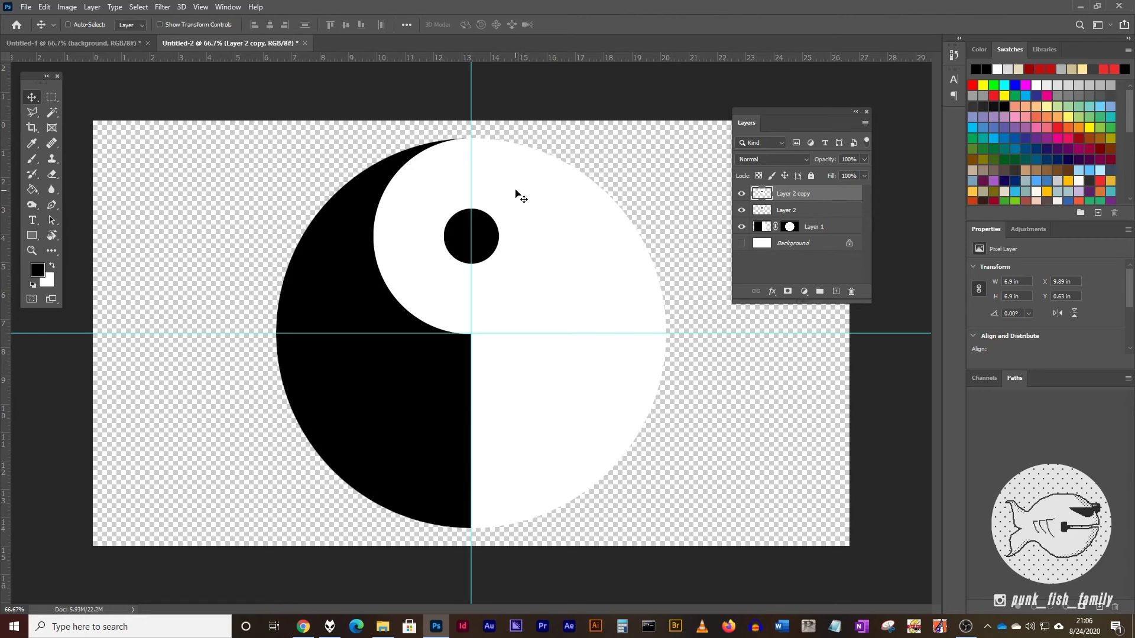
pyautogui.moveTo(516, 181); pyautogui.dragTo(522, 374)
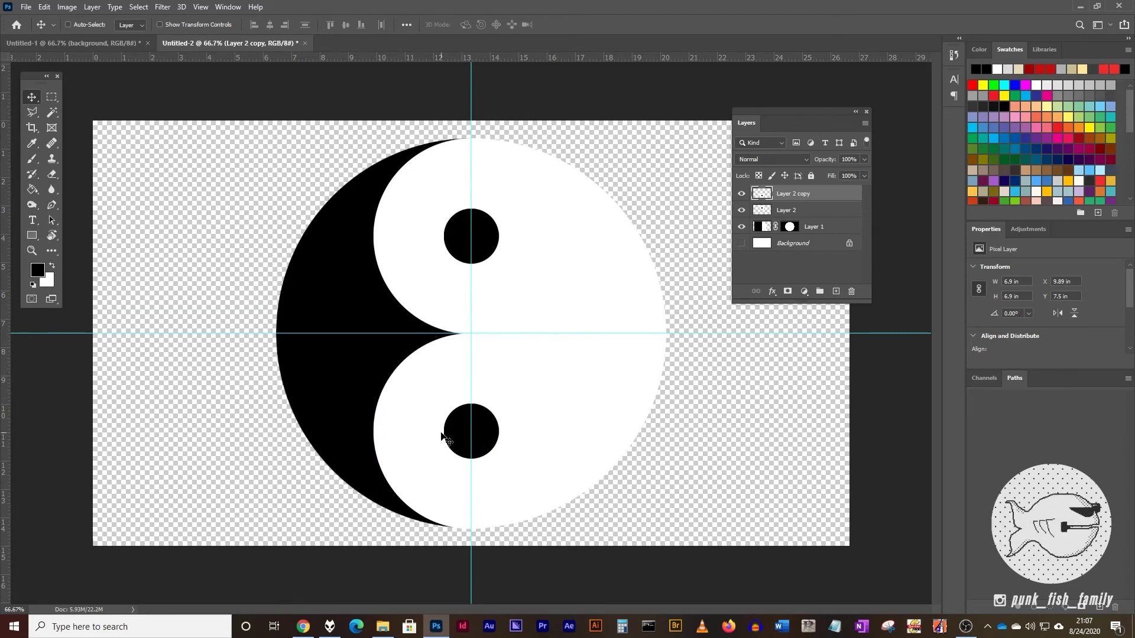
# Step: Invert Layer 2 copy to black with a white dot, then show and select the Background layer
pyautogui.click(69, 7)
pyautogui.moveTo(79, 39)
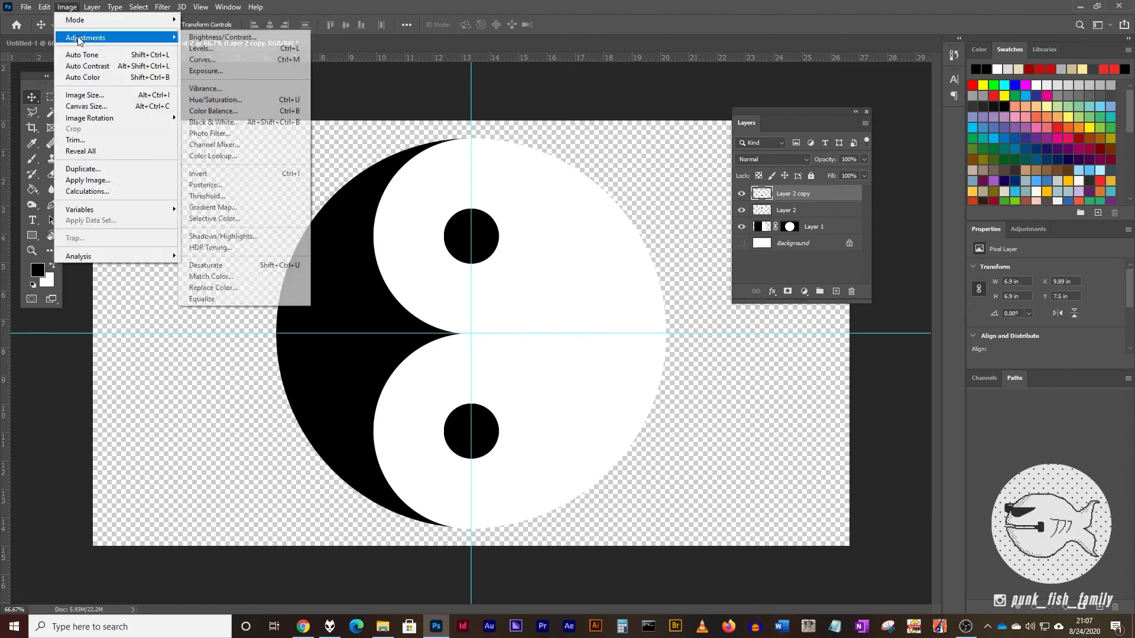
pyautogui.click(231, 177)
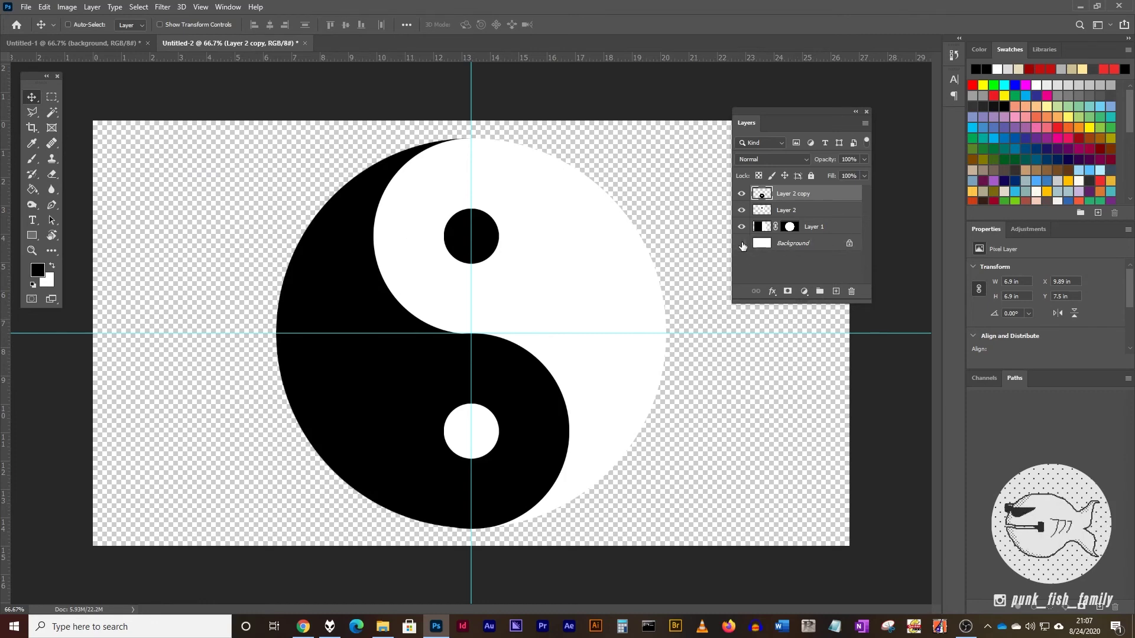
pyautogui.click(741, 244)
pyautogui.click(780, 245)
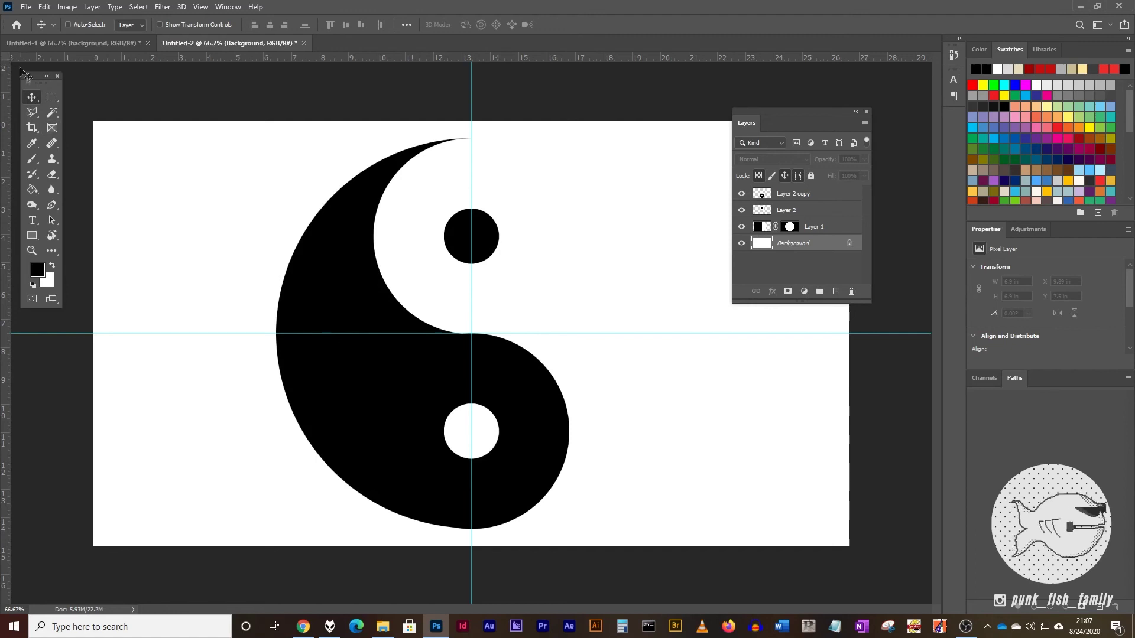
# Step: Marquee-select the Background's right half from the top guide to the bottom-right corner and invert it to black
pyautogui.click(52, 97)
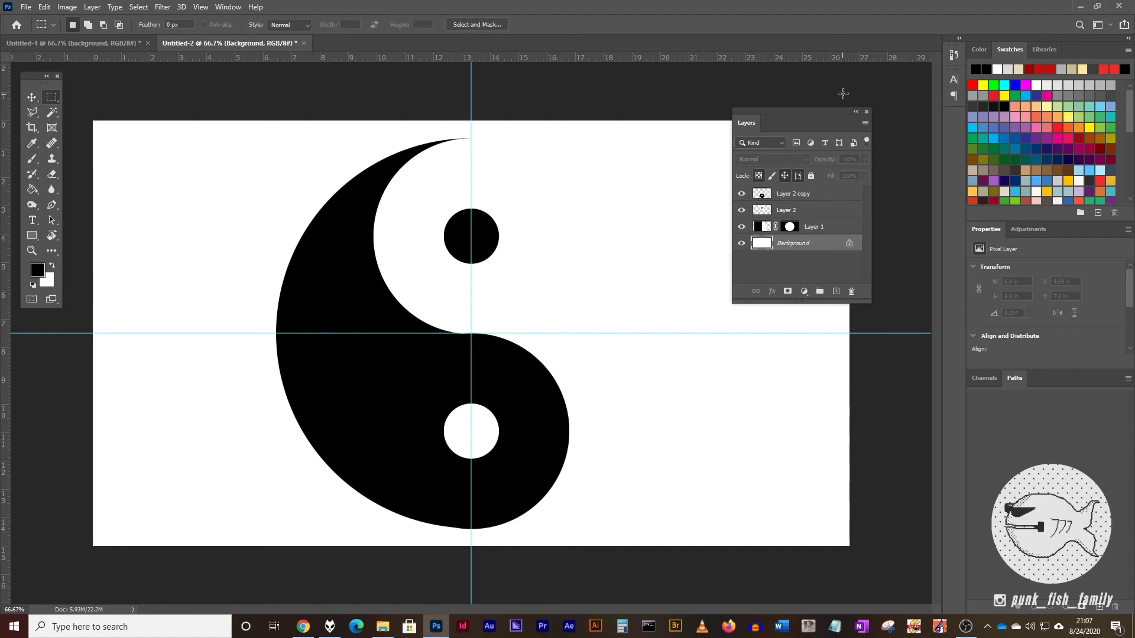
pyautogui.moveTo(792, 112); pyautogui.dragTo(920, 129)
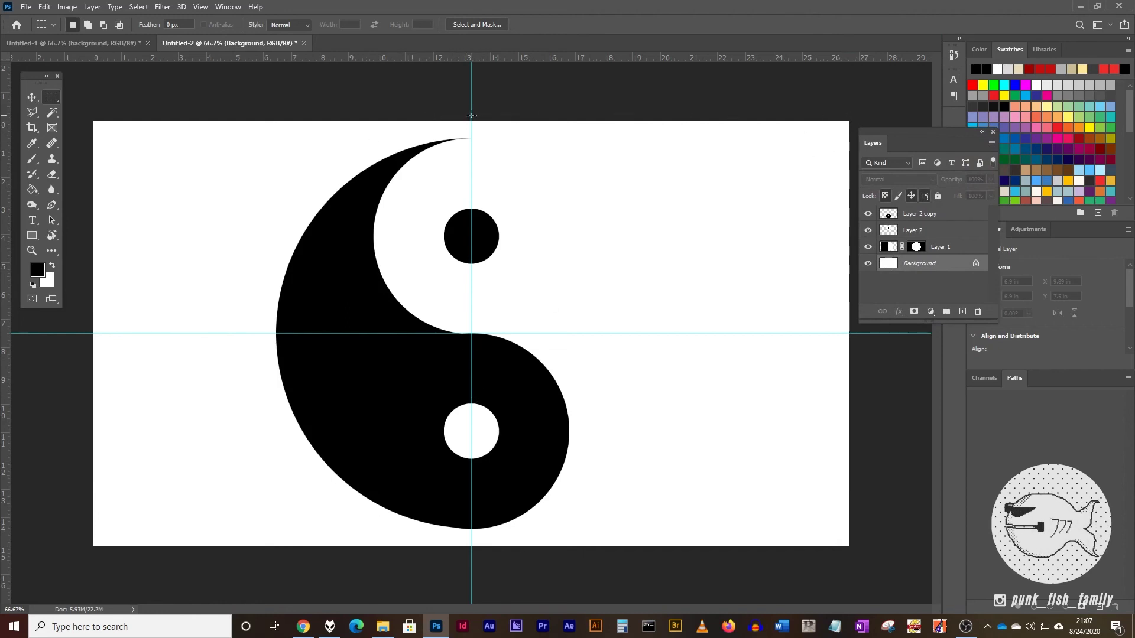
pyautogui.moveTo(470, 117); pyautogui.dragTo(853, 557)
pyautogui.hotkey('ctrl', 'i')
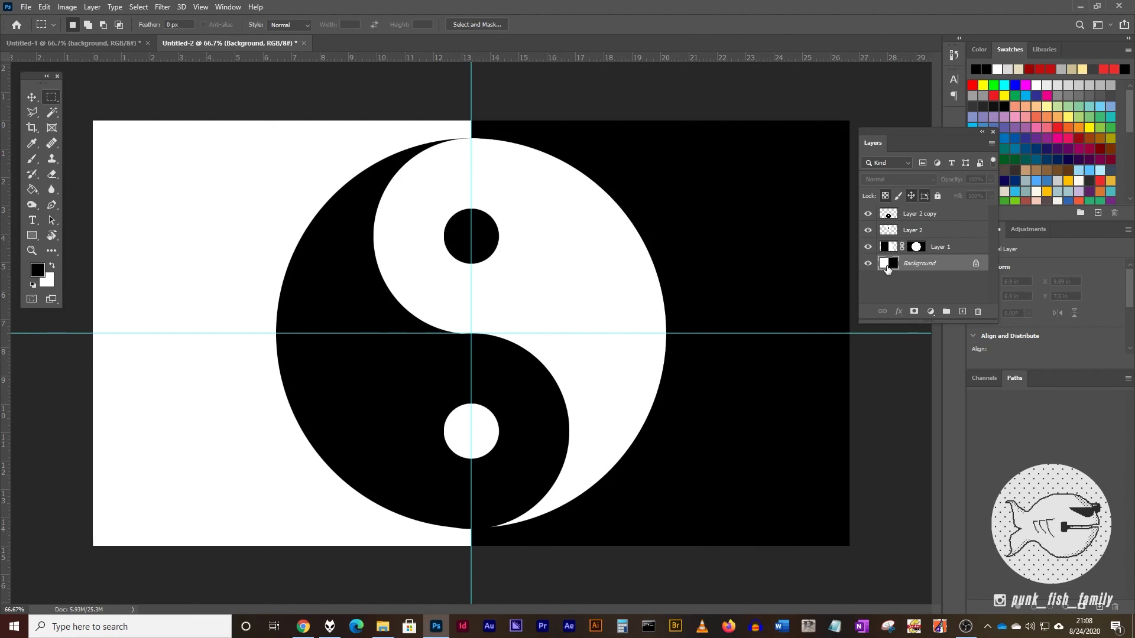
# Step: Turn off View > Show > Guides so the guide lines disappear
pyautogui.click(200, 7)
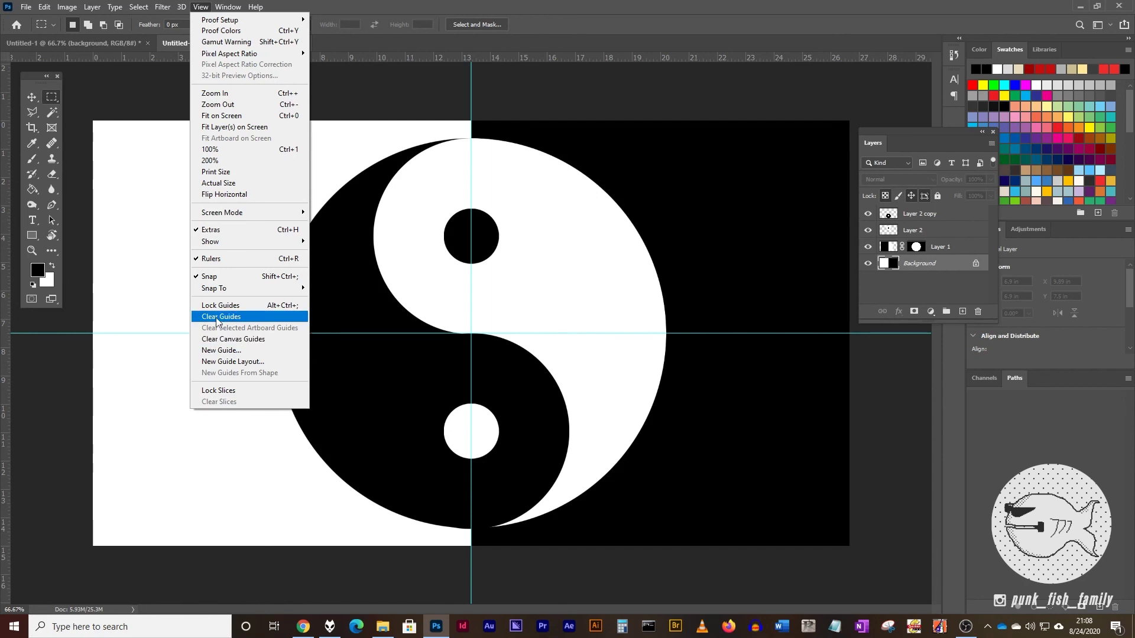
pyautogui.moveTo(219, 241)
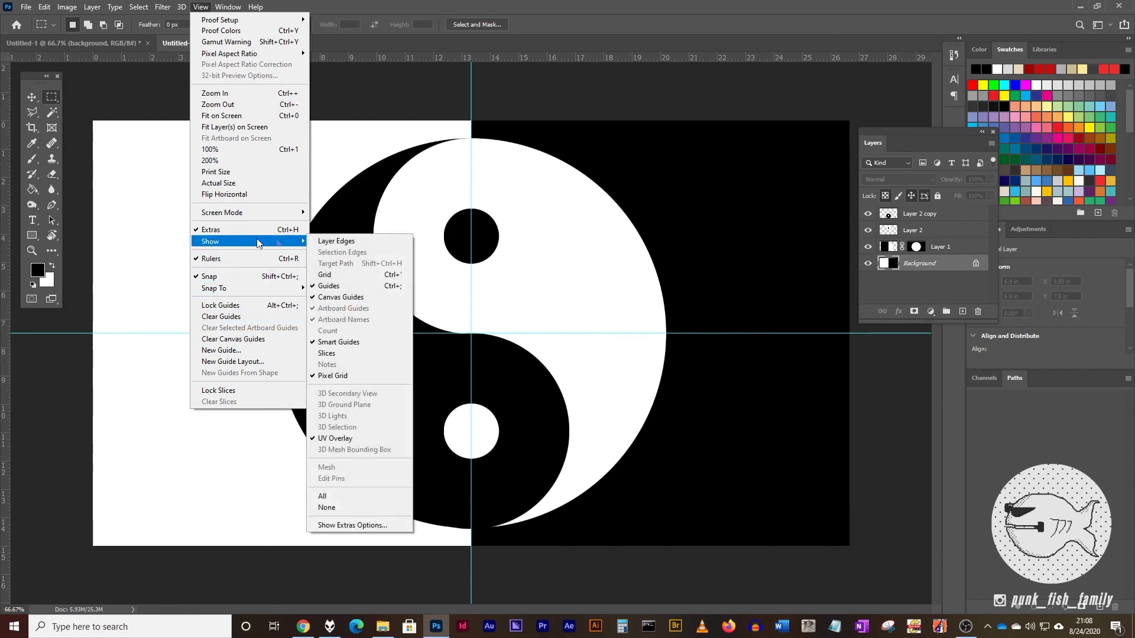
pyautogui.click(347, 287)
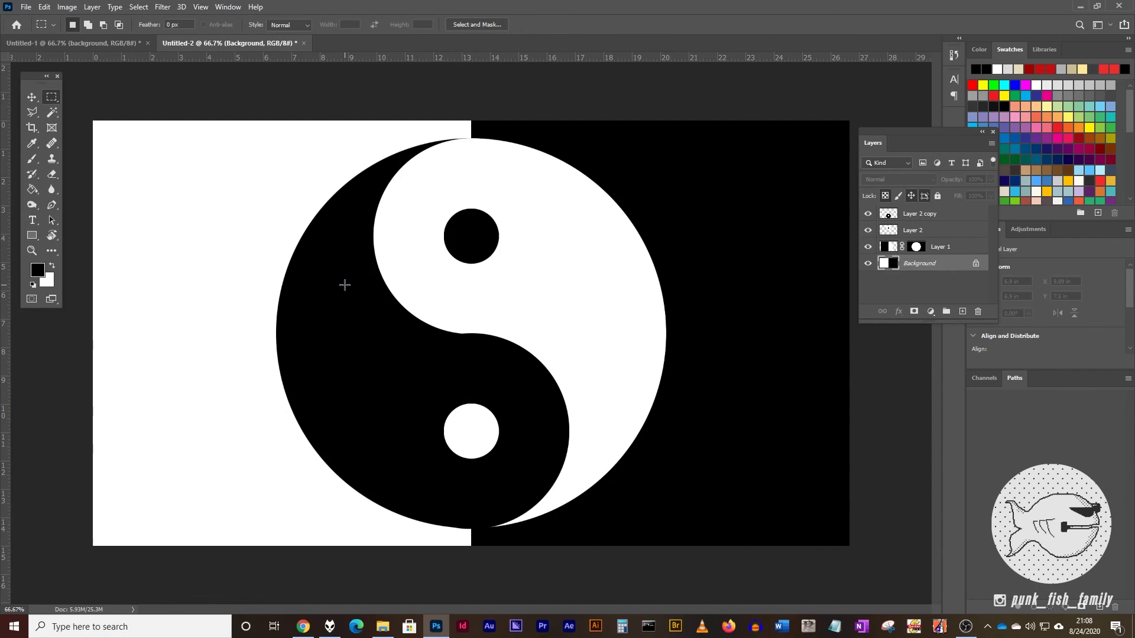